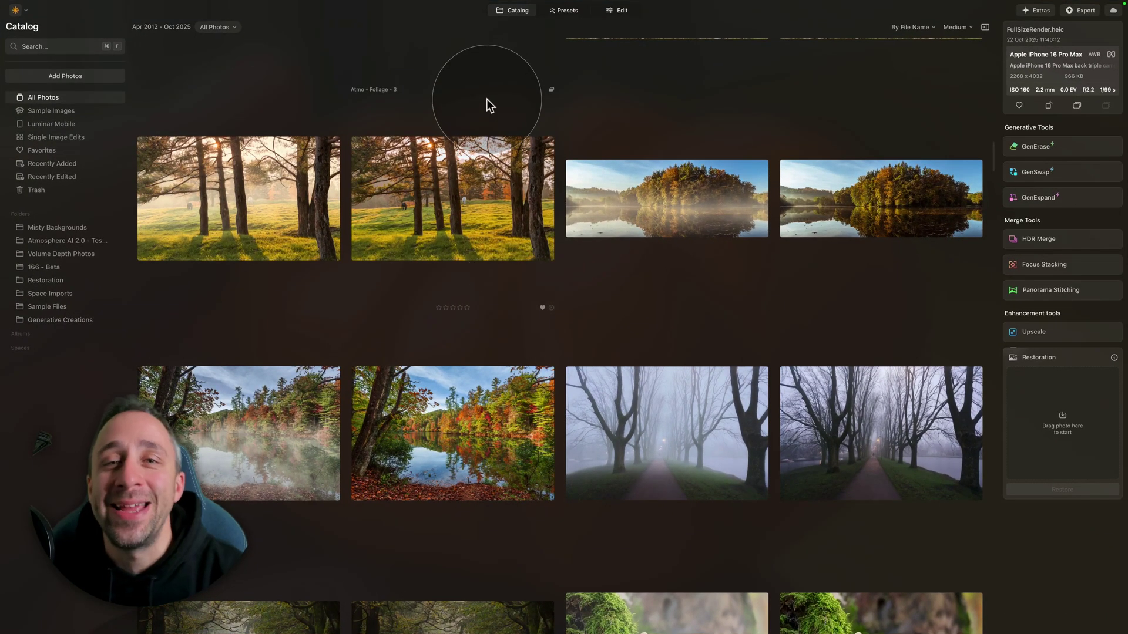
- Show the Luminar Mobile collection in the Catalog and select the cathedral photo
left_click(515, 13)
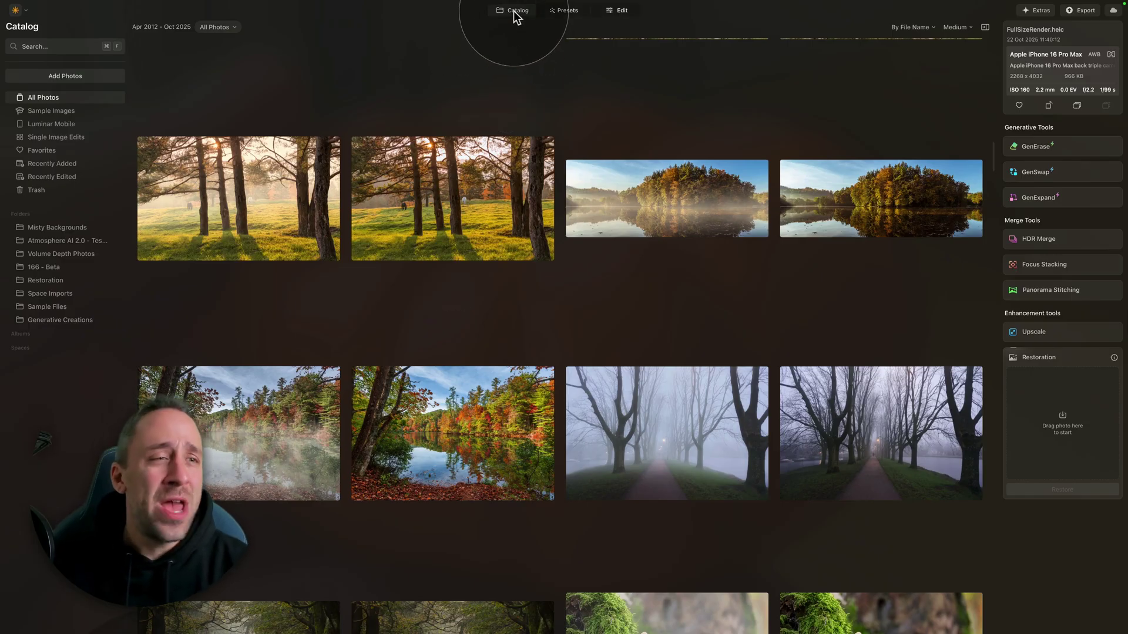
left_click(82, 123)
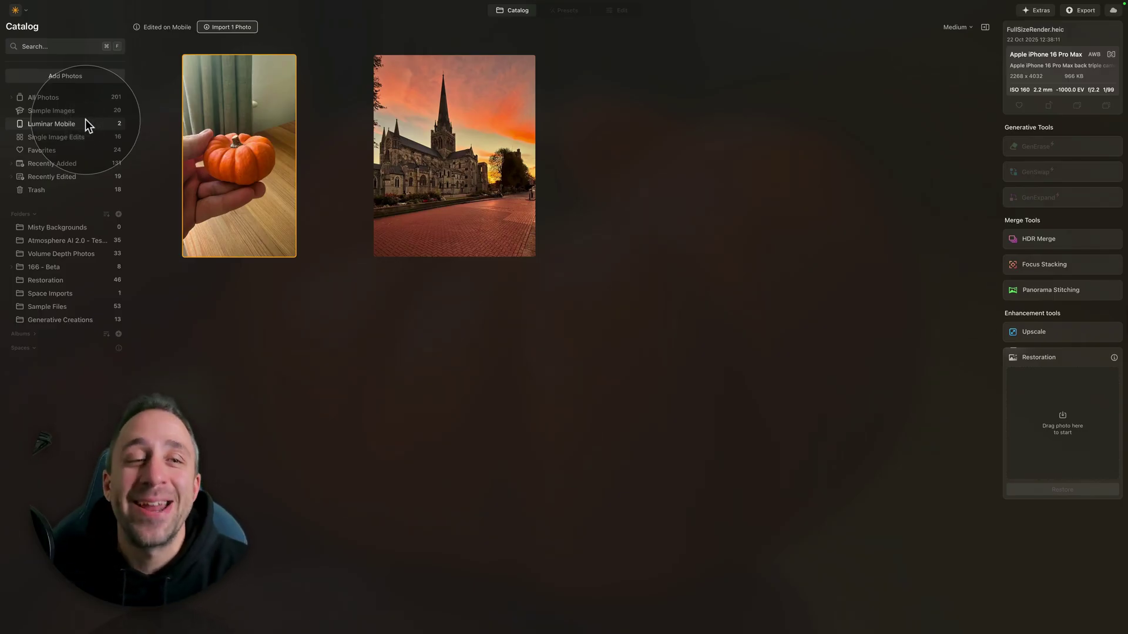
left_click(429, 171)
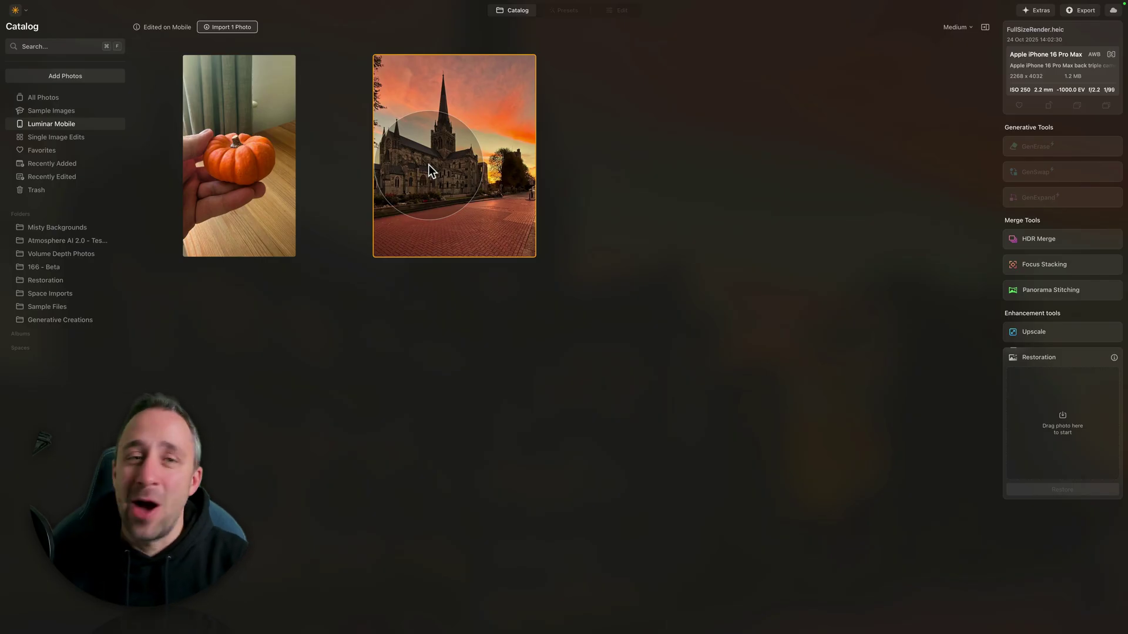
- Import the mobile-edited sunset cathedral photo, bringing All Photos to 202 images
left_click(187, 171)
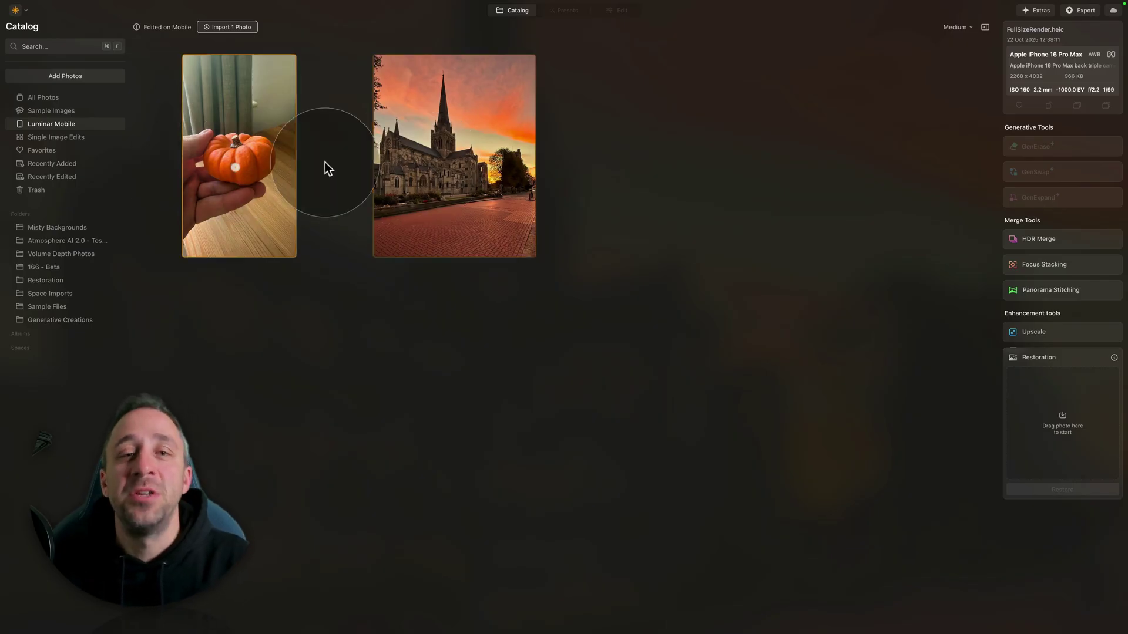
left_click(400, 162)
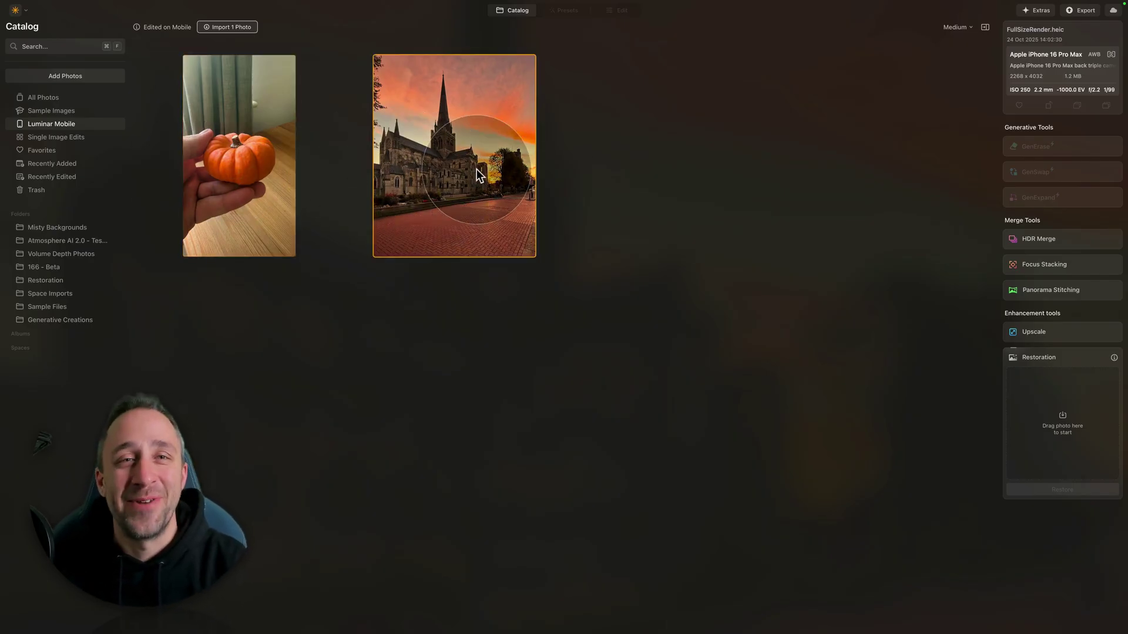
left_click(237, 27)
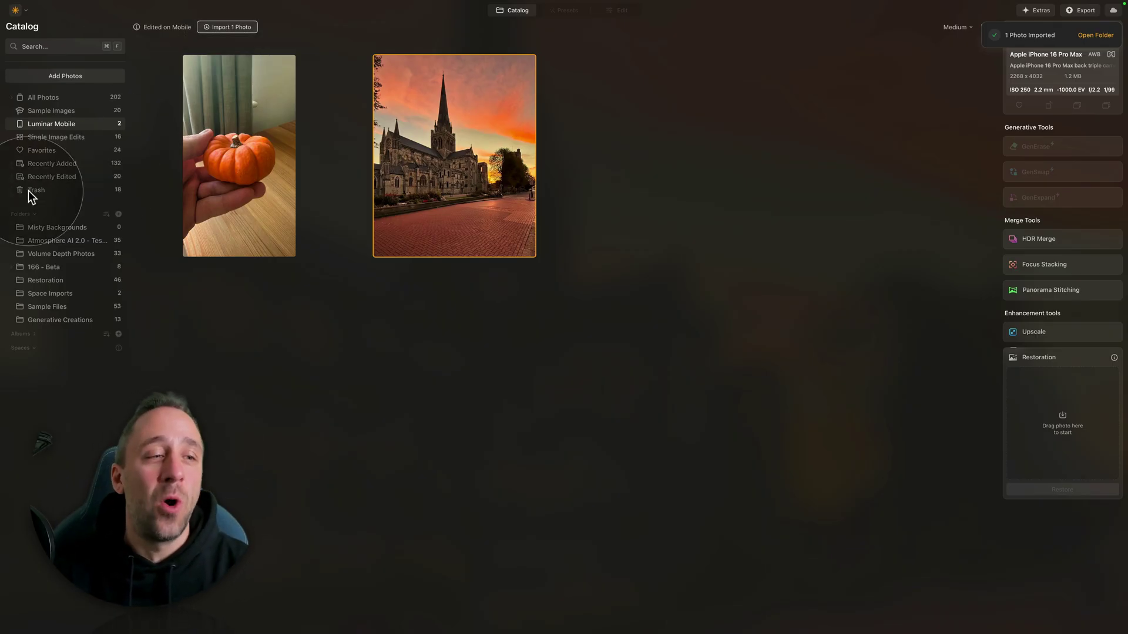
- Open the sunset cathedral photo from the Space Imports folder in the Edit workspace
left_click(72, 294)
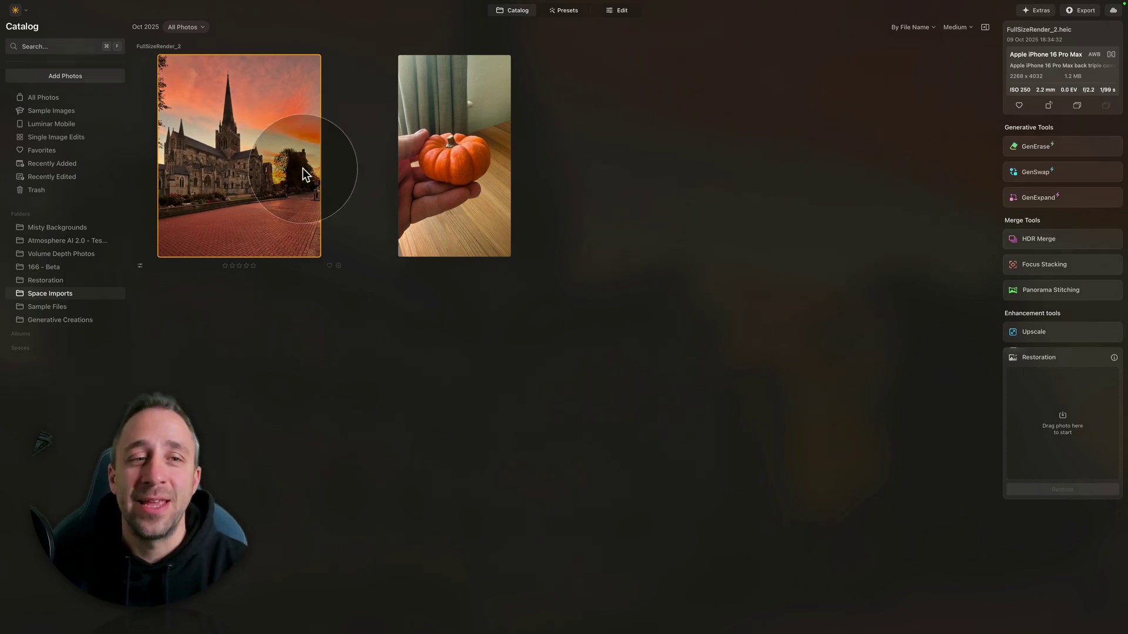
left_click(626, 12)
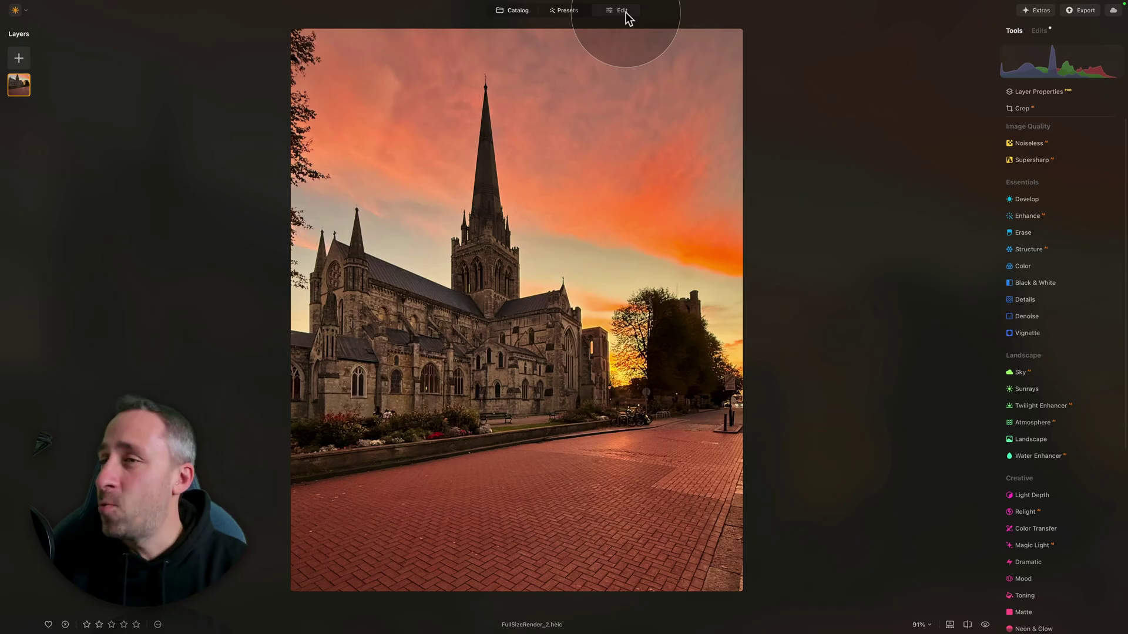
- Review the photo's Develop, Structure and Enhance edits, then discard them all
left_click(1040, 32)
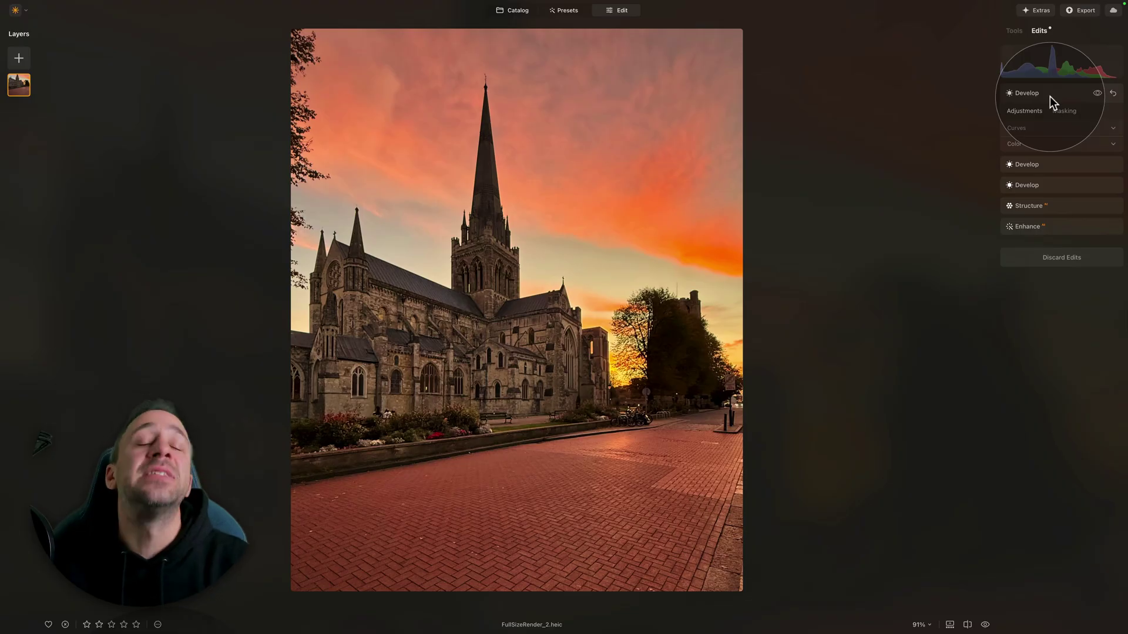
left_click(1050, 165)
left_click(1052, 185)
left_click(1045, 357)
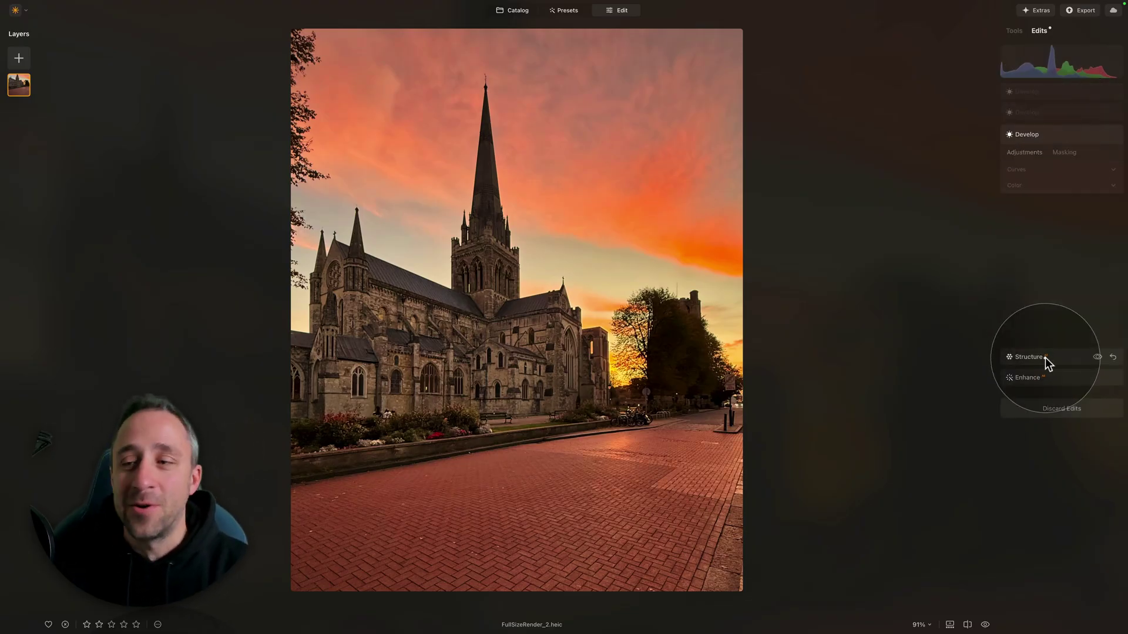
left_click(1036, 259)
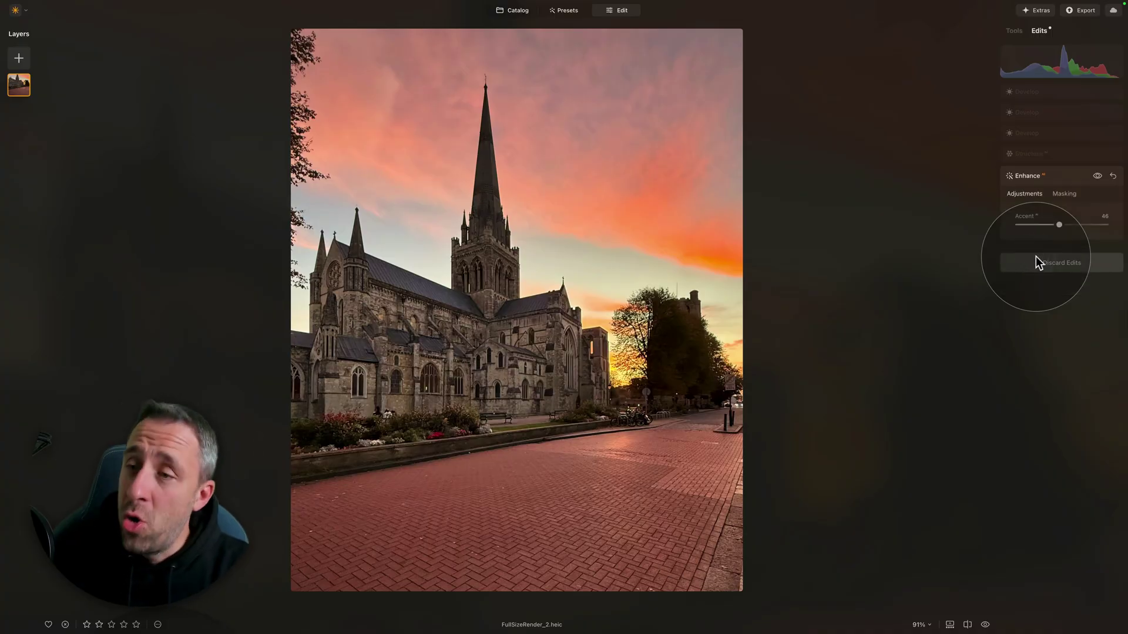
left_click(1047, 263)
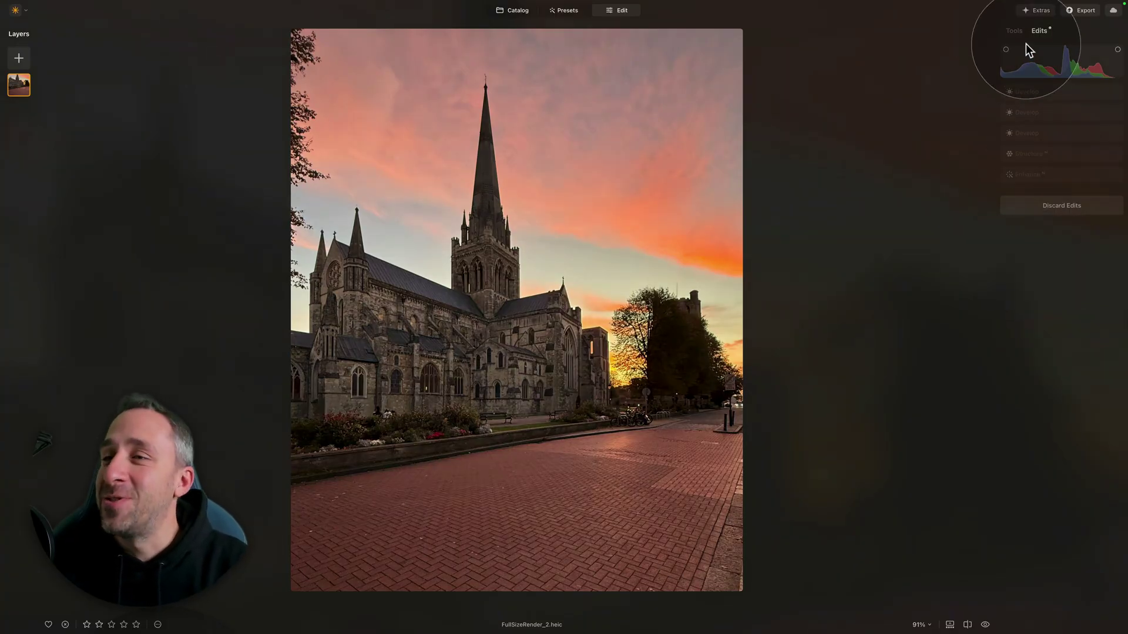
left_click(1012, 32)
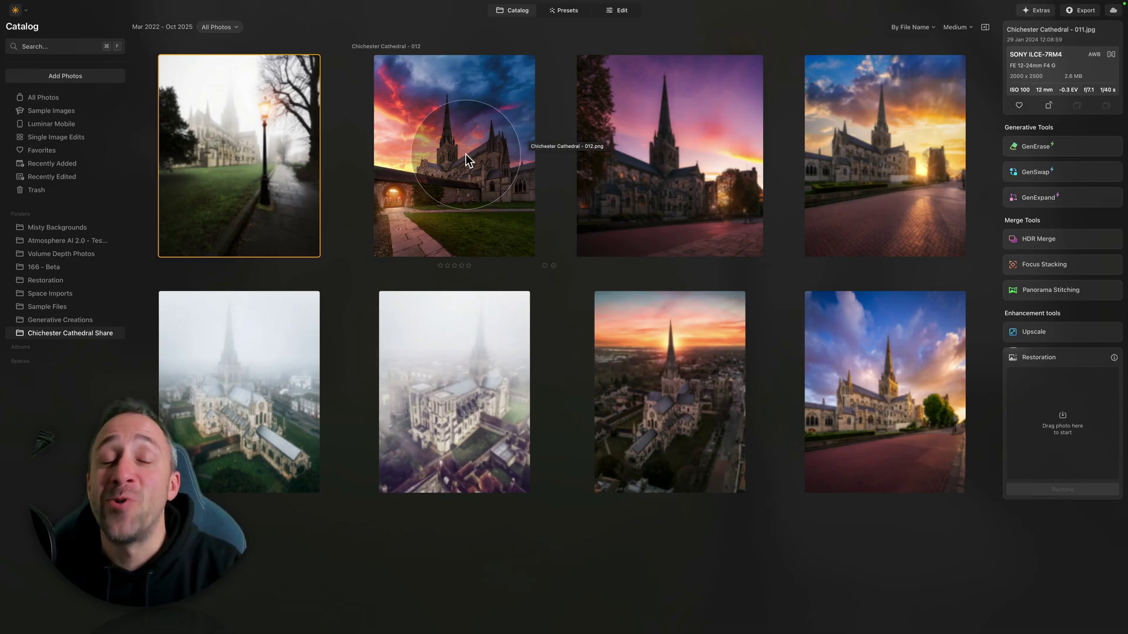
- Select all eight cathedral photos and bring up their Publish to Space options
key("super+a")
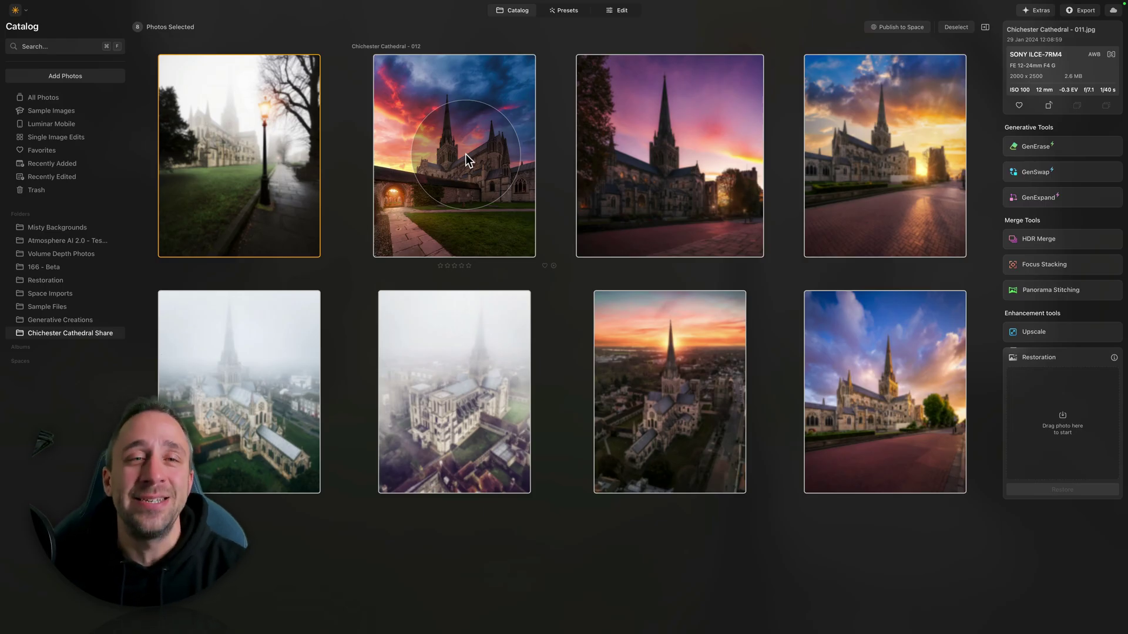
right_click(258, 153)
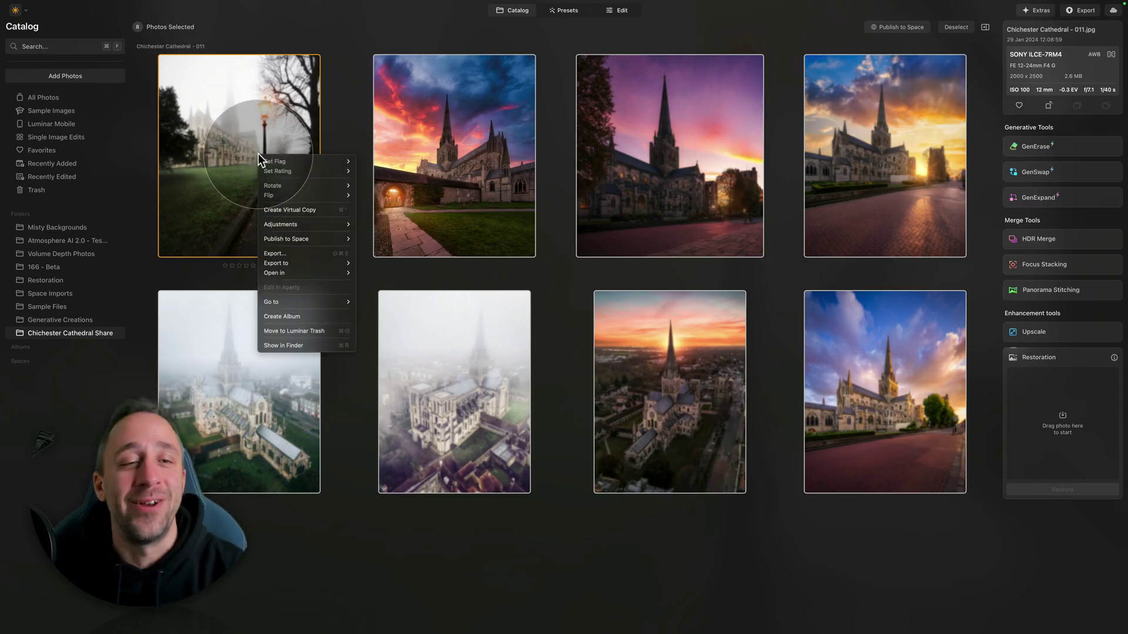
mouse_move(305, 237)
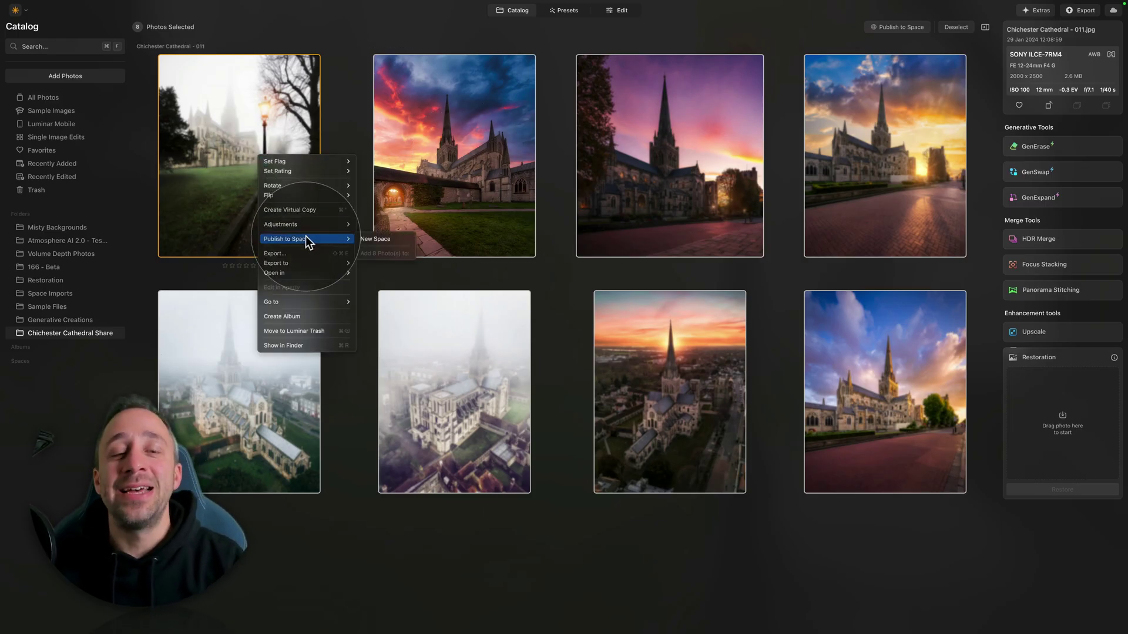
- Publish the eight photos to a new Space titled 'Chichester Cathedral'
left_click(393, 239)
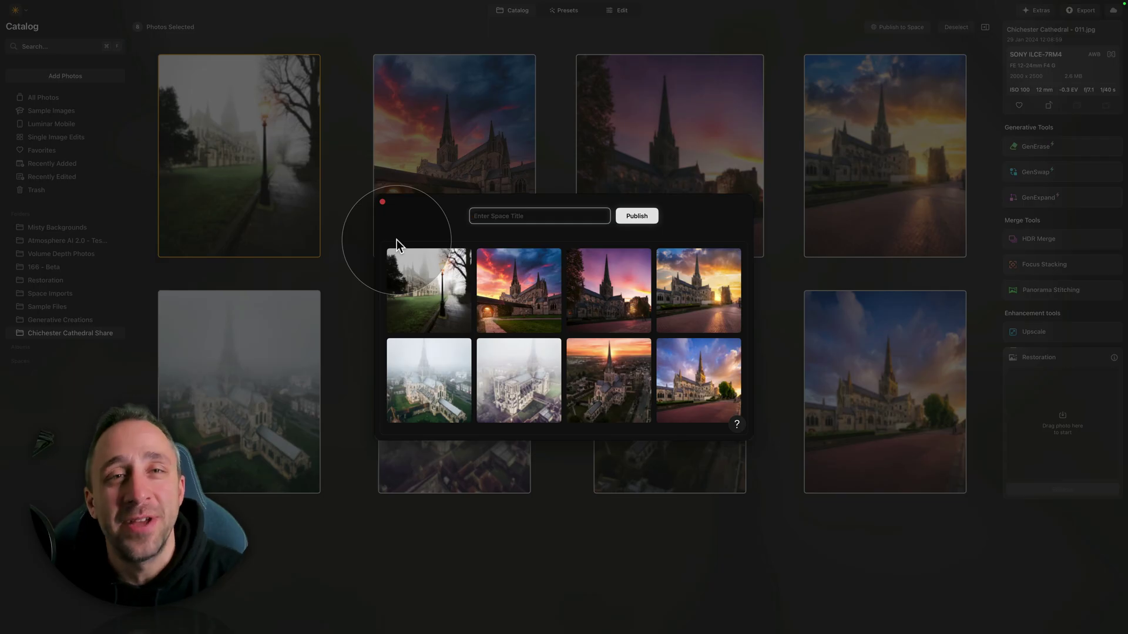
type("Chihc")
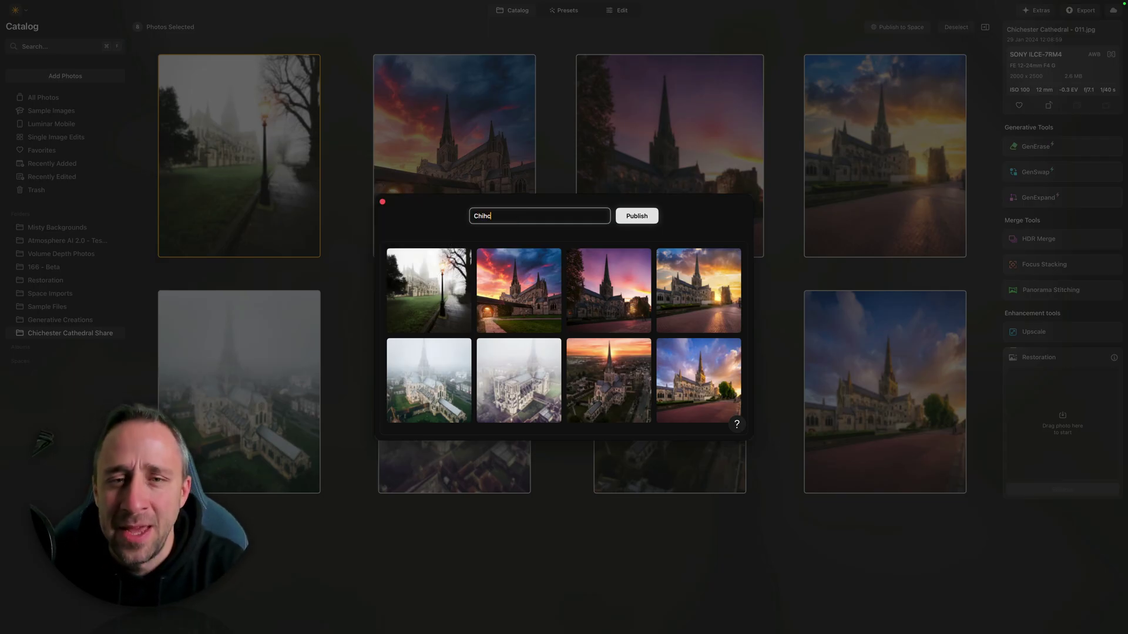
key("BackSpace")
key("BackSpace")
type("chester ")
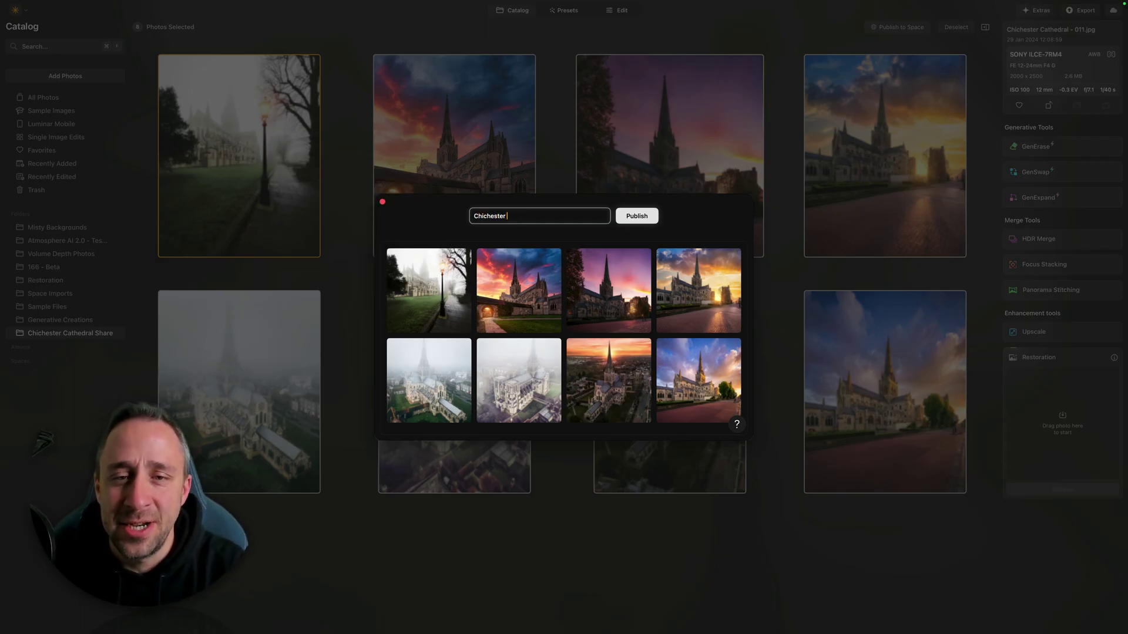
type("Cathedral")
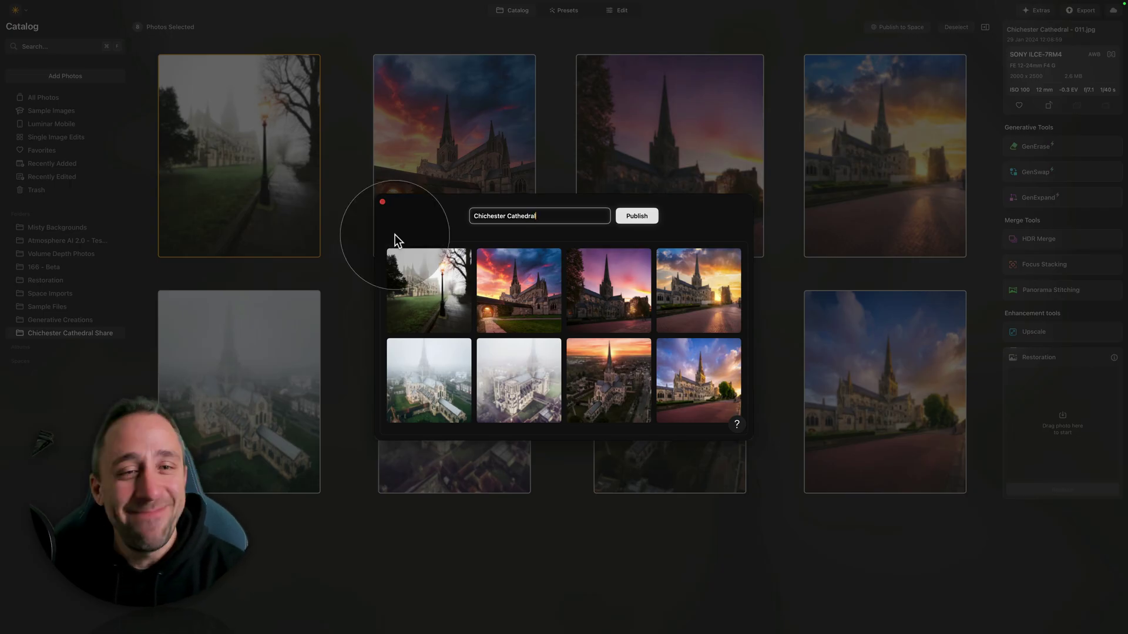
left_click(644, 218)
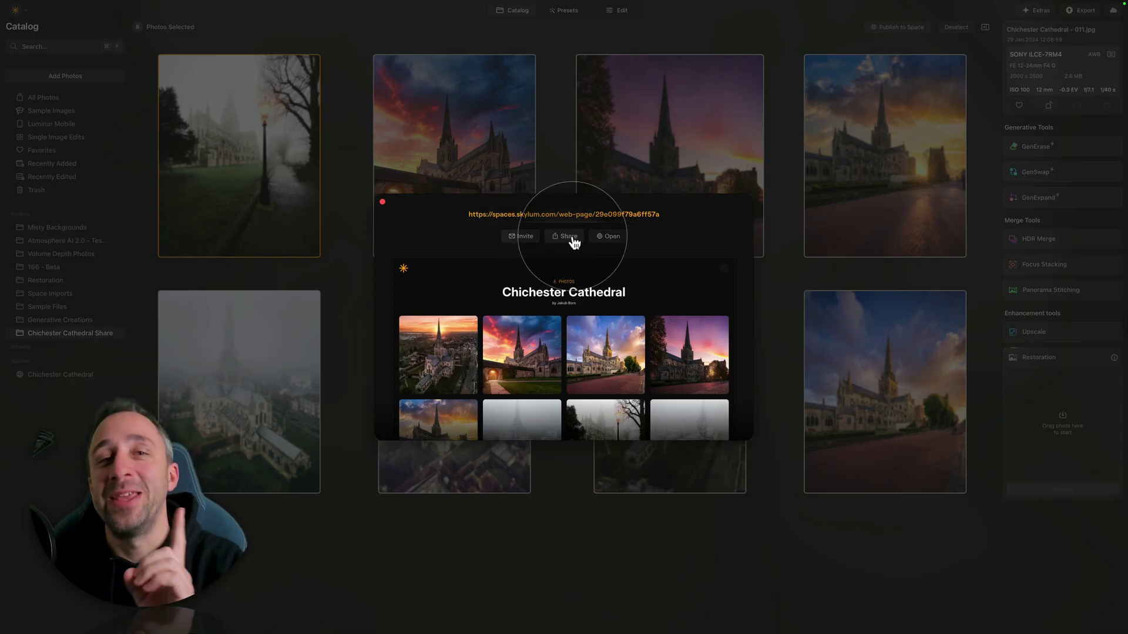
- Open the published Chichester Cathedral gallery online and copy its share link
left_click(613, 238)
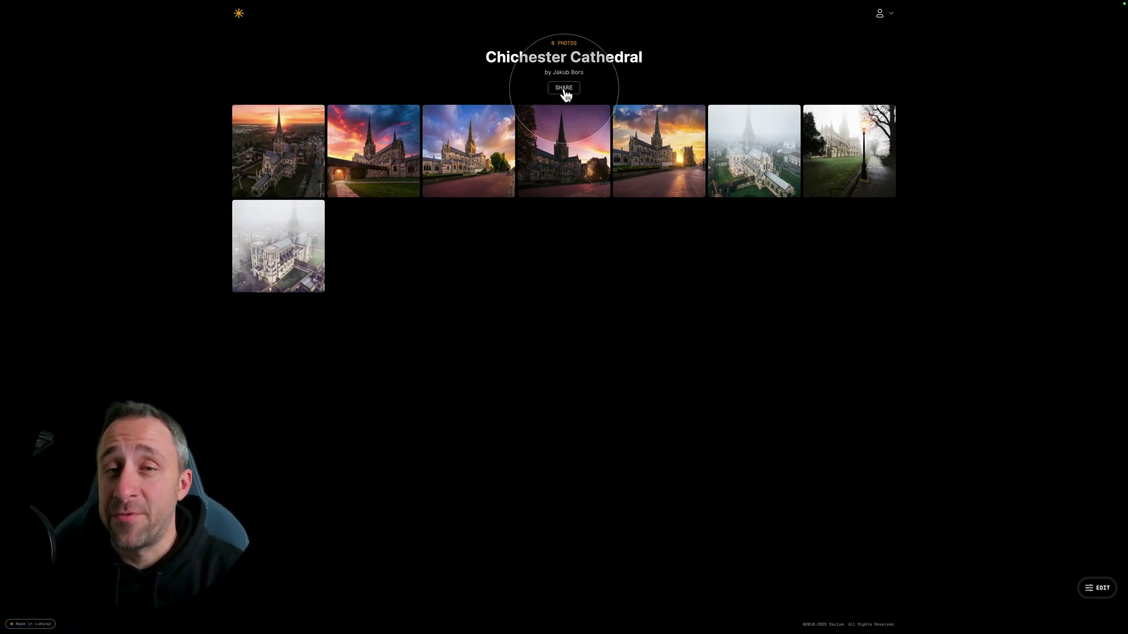
left_click(565, 92)
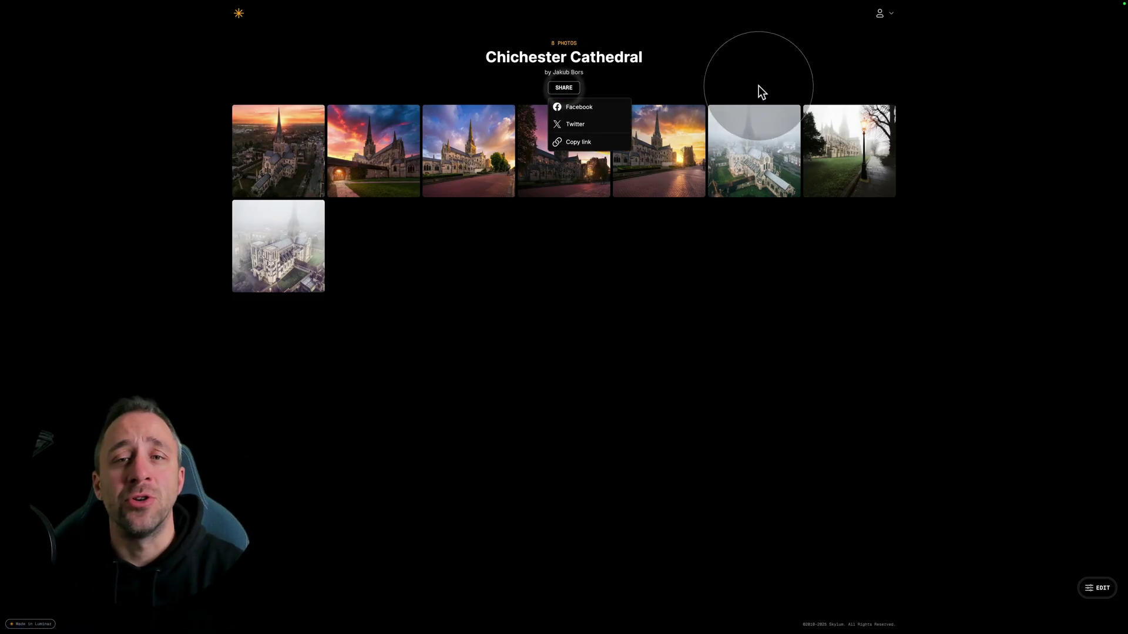
left_click(596, 144)
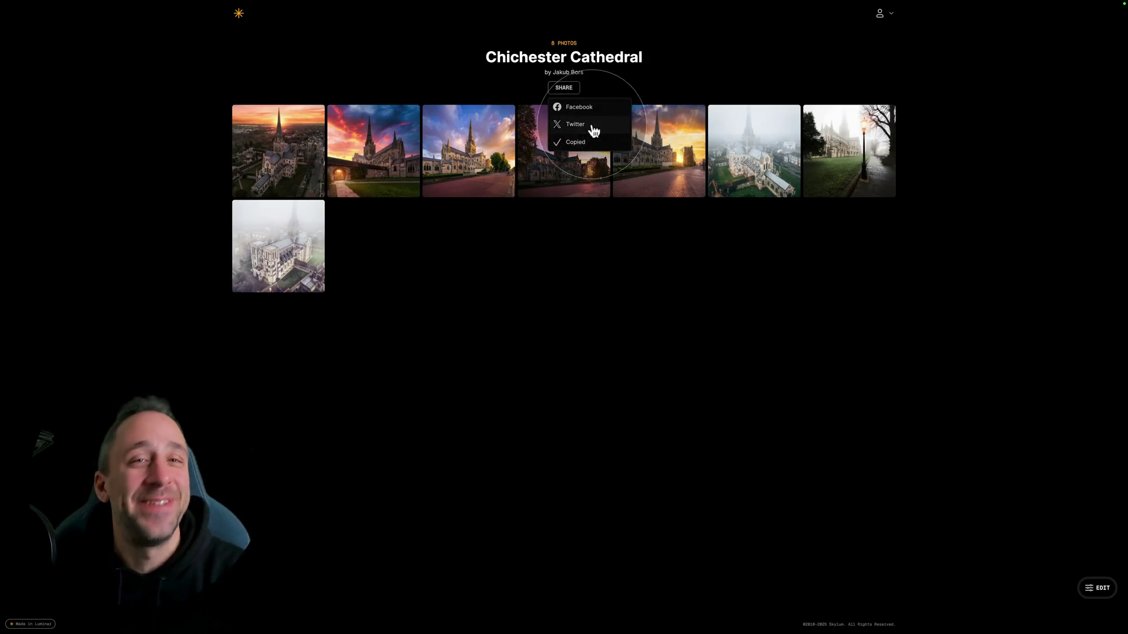
left_click(711, 62)
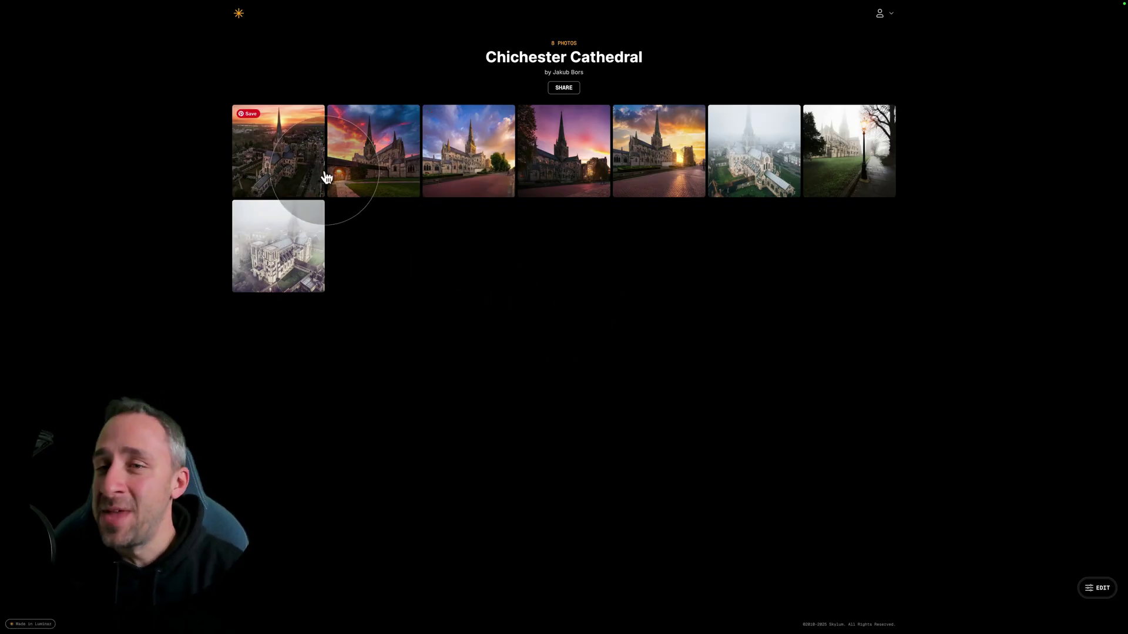
left_click(294, 159)
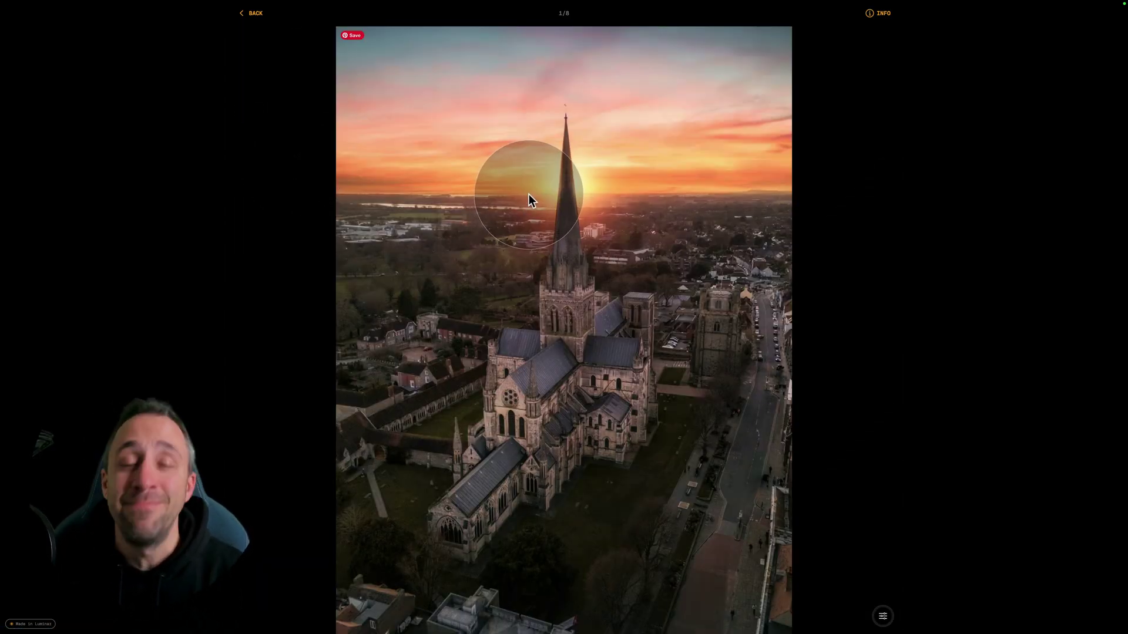
left_click(880, 14)
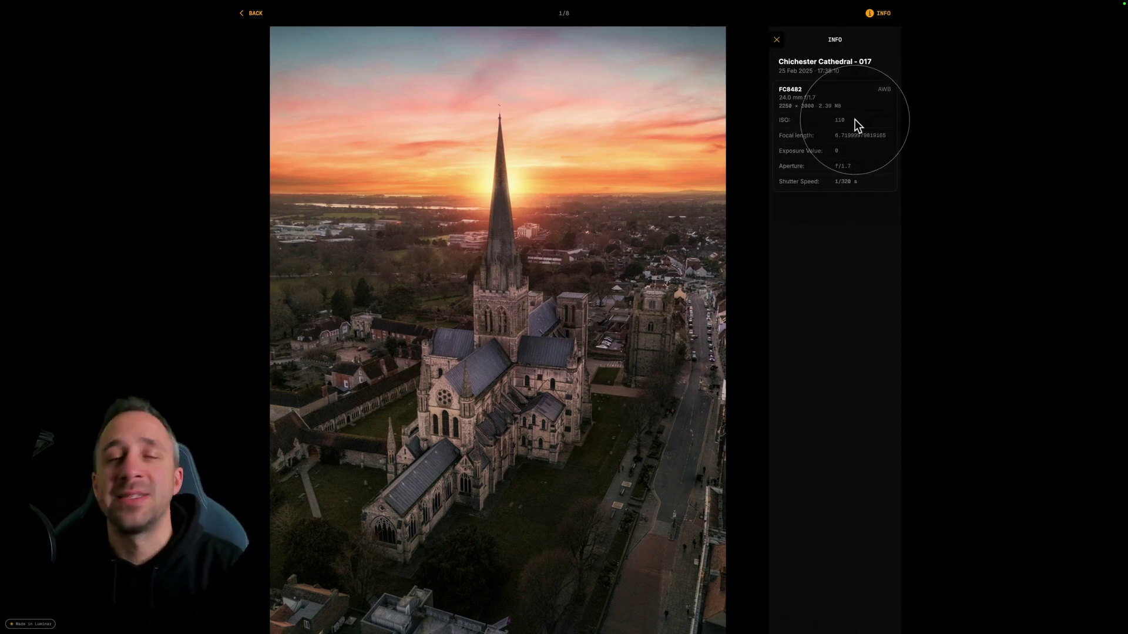
left_click(777, 41)
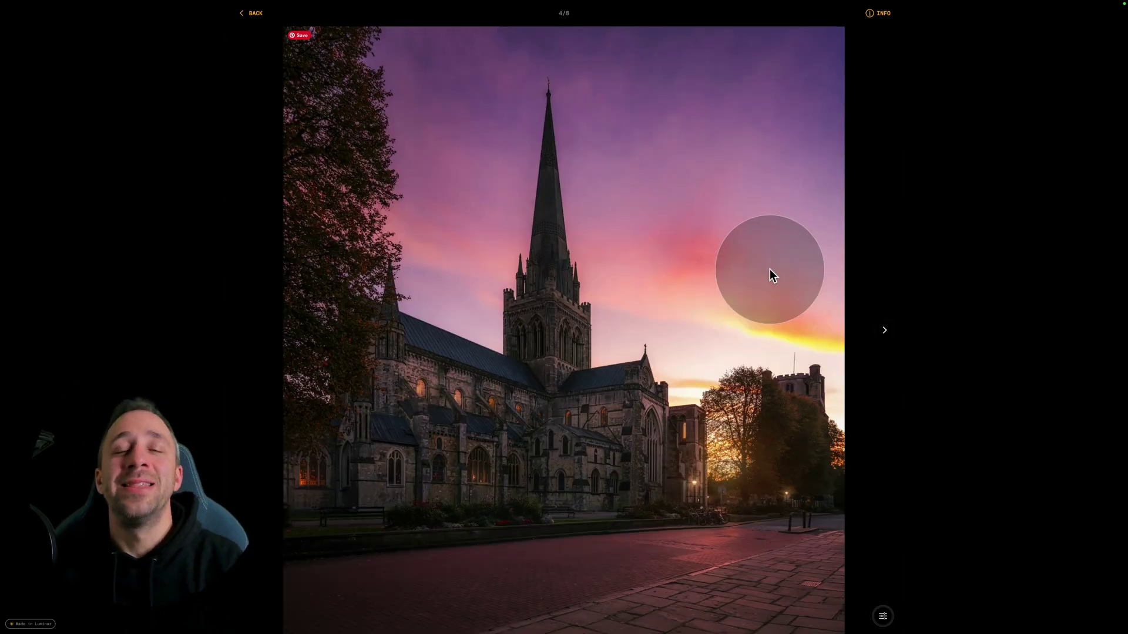
left_click(452, 191)
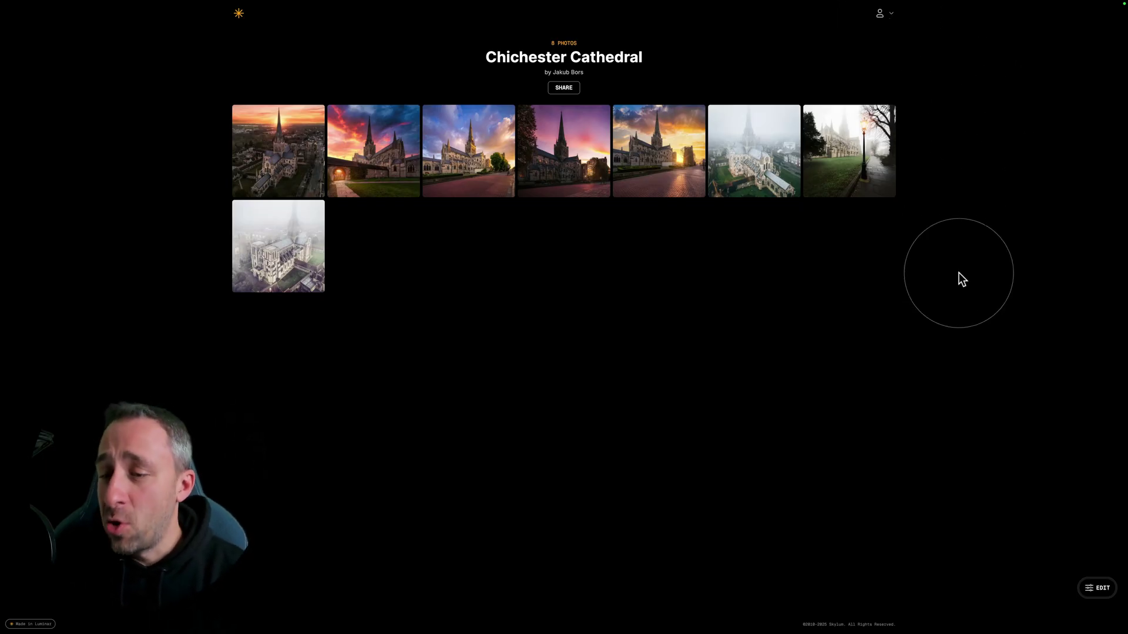
- Enter the gallery's edit mode and settings, then close both to finish the page
left_click(1098, 590)
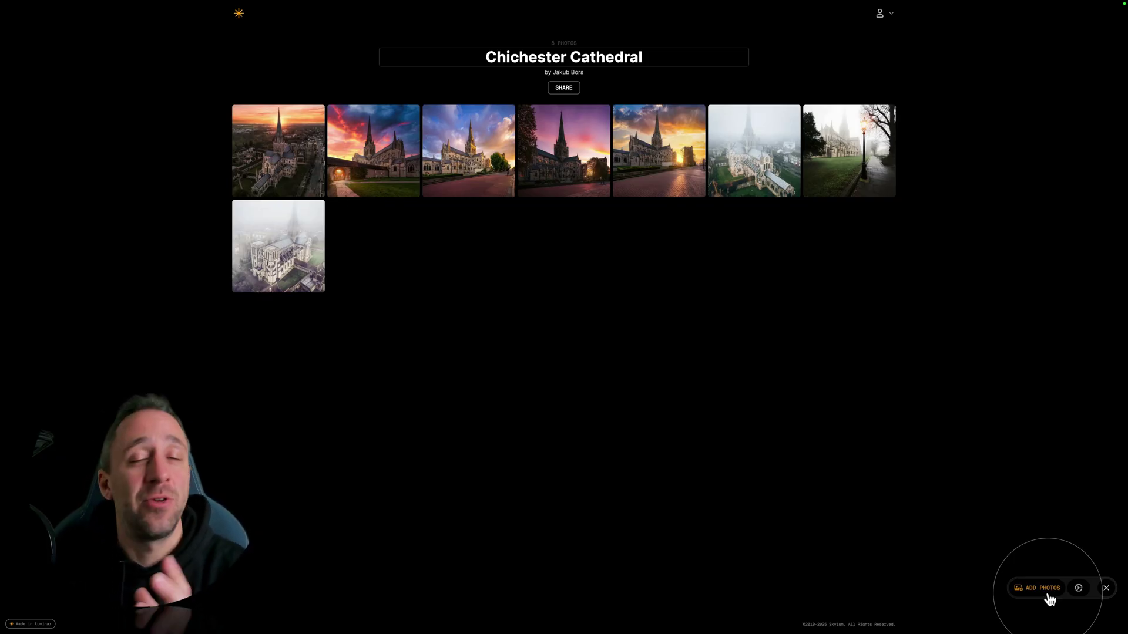
left_click(1080, 590)
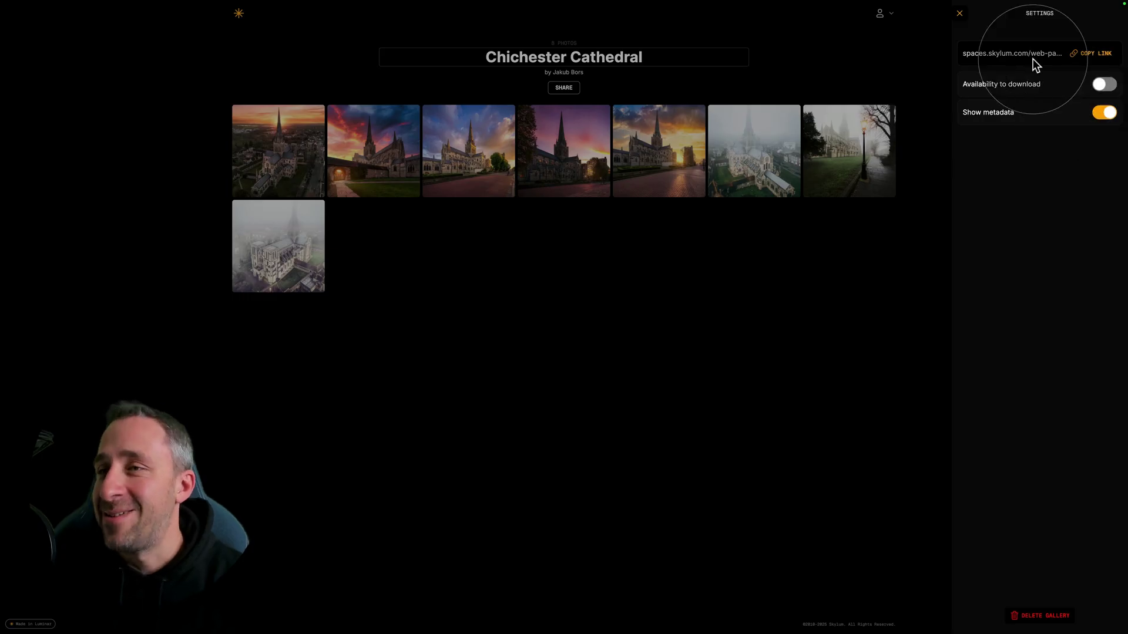
left_click(959, 14)
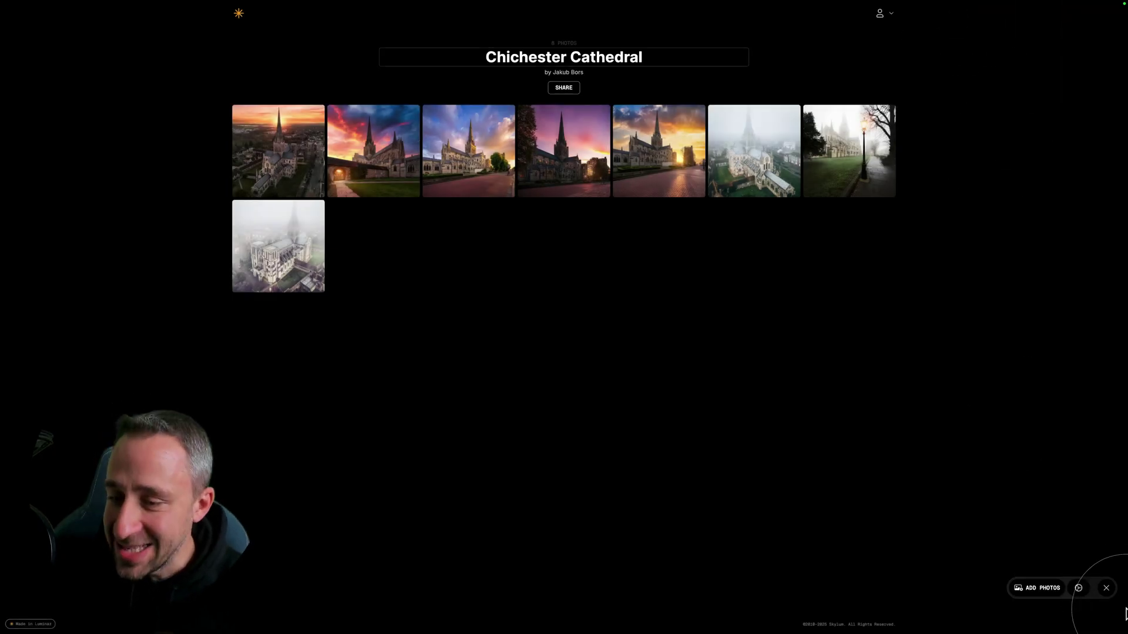
left_click(1108, 589)
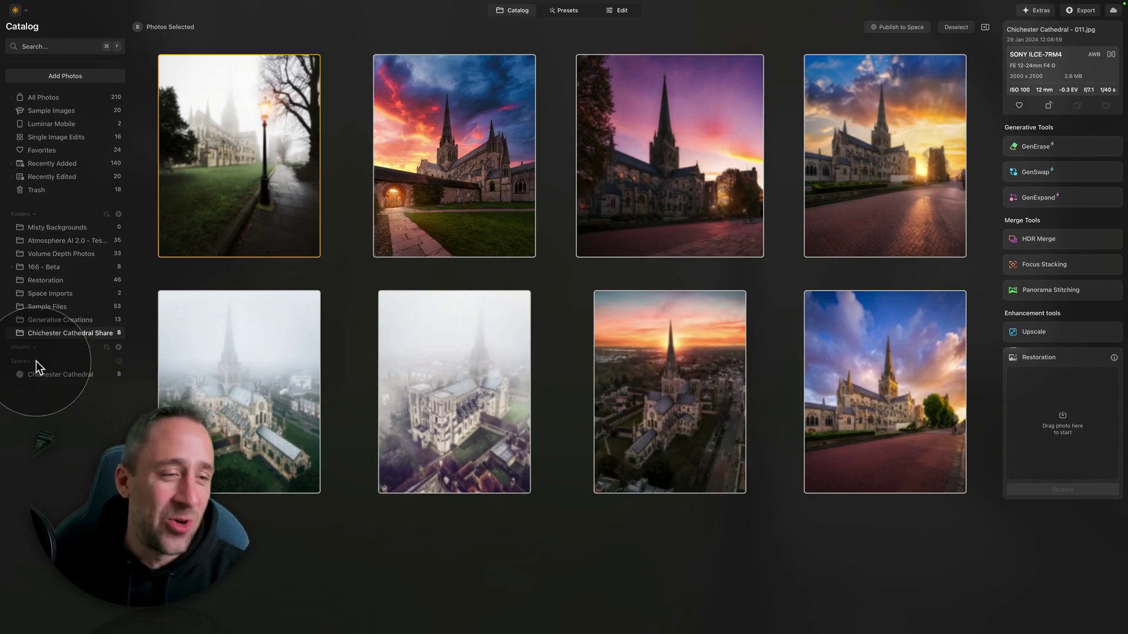
- Preview the Chichester Cathedral Space, then open the forest path photo from the Restoration folder
left_click(65, 375)
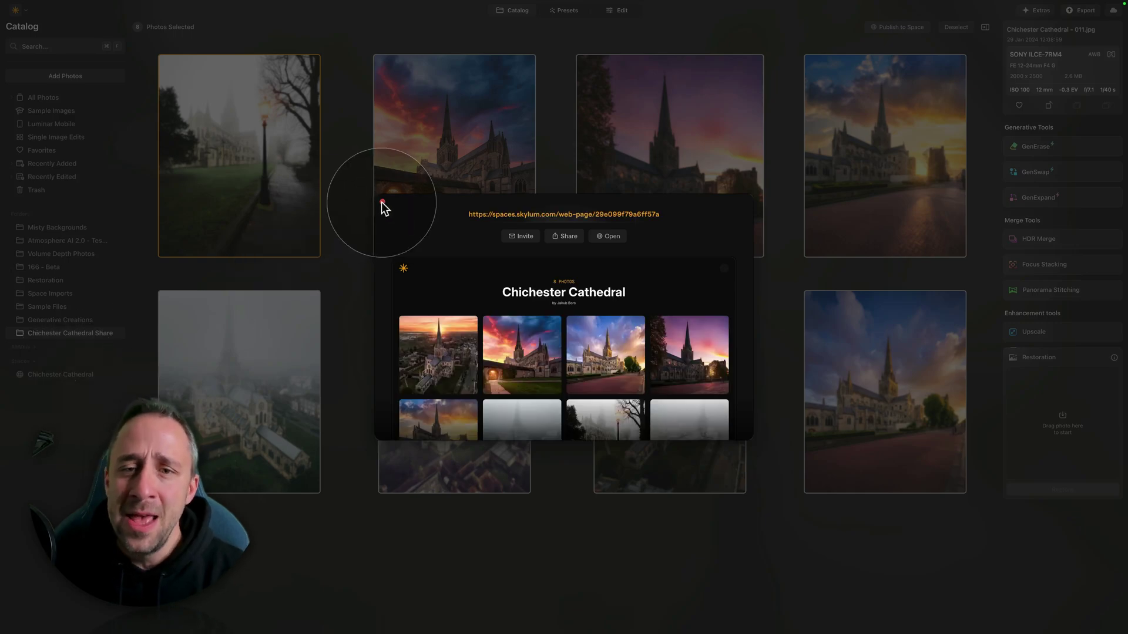
left_click(383, 202)
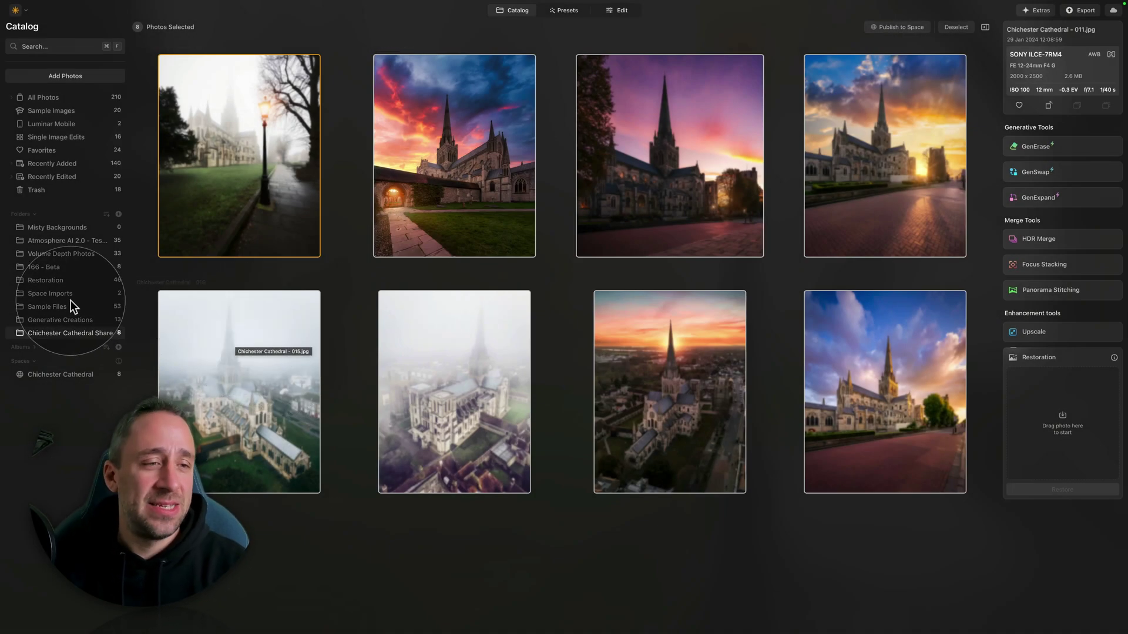
left_click(67, 279)
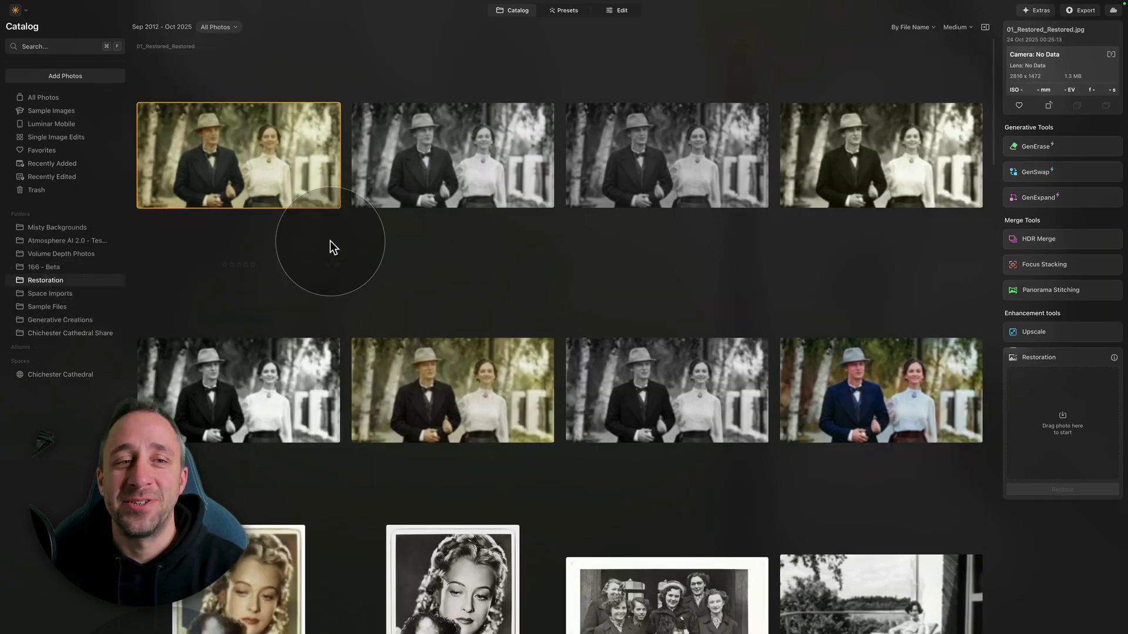
left_click_drag(230, 142, 83, 371)
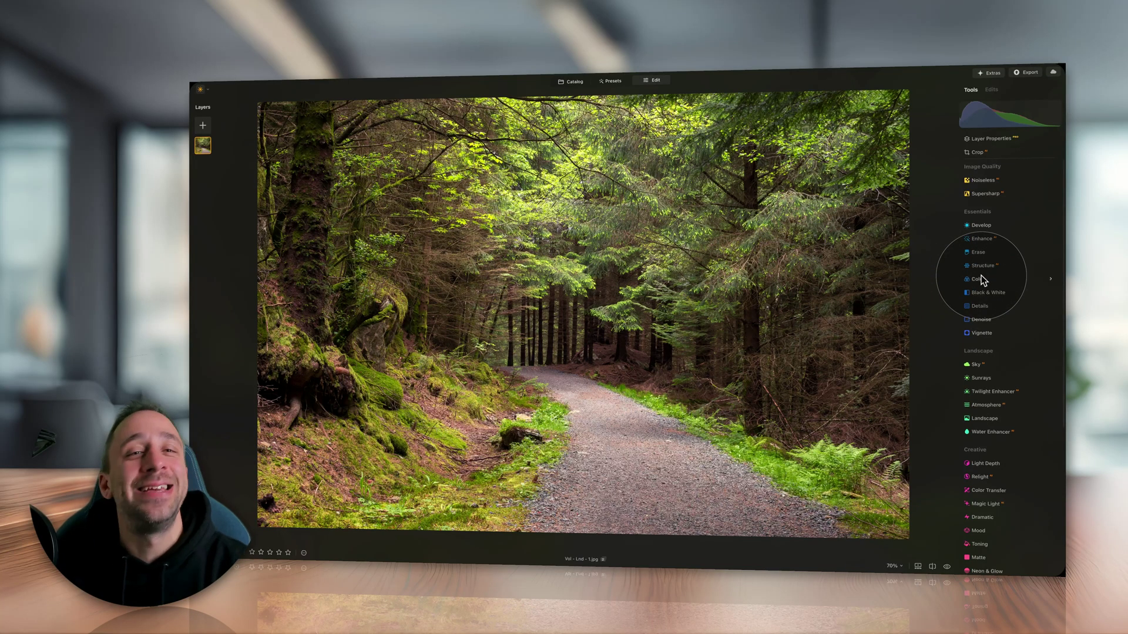
- Expand the Light Depth tool in the Creative section for the forest photo
scroll(979, 270, "down", 5)
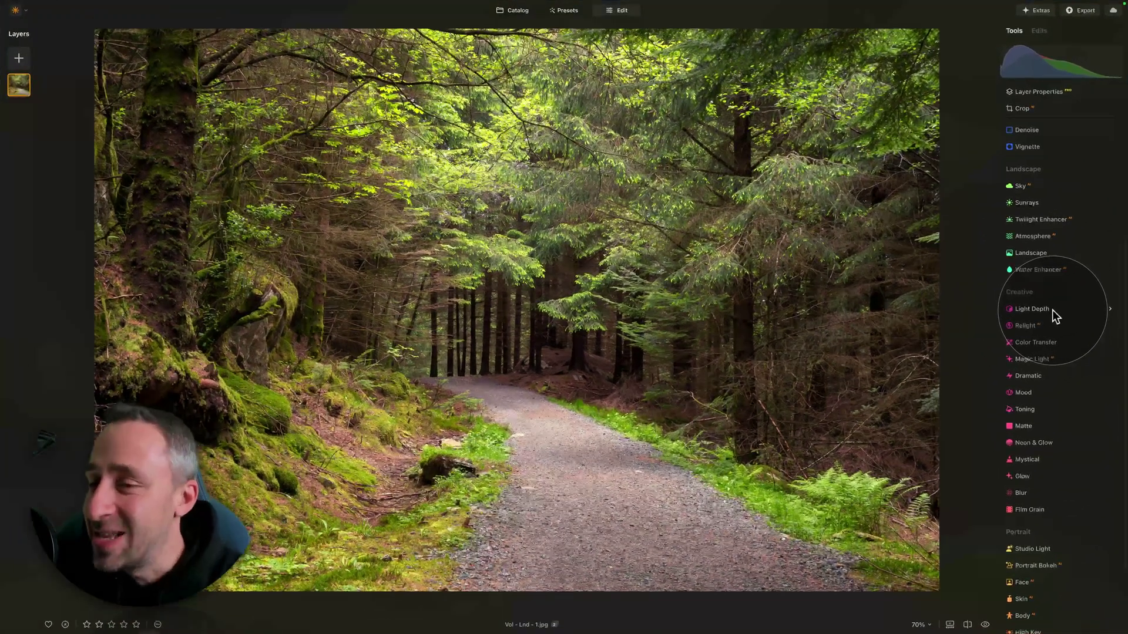
left_click(1050, 311)
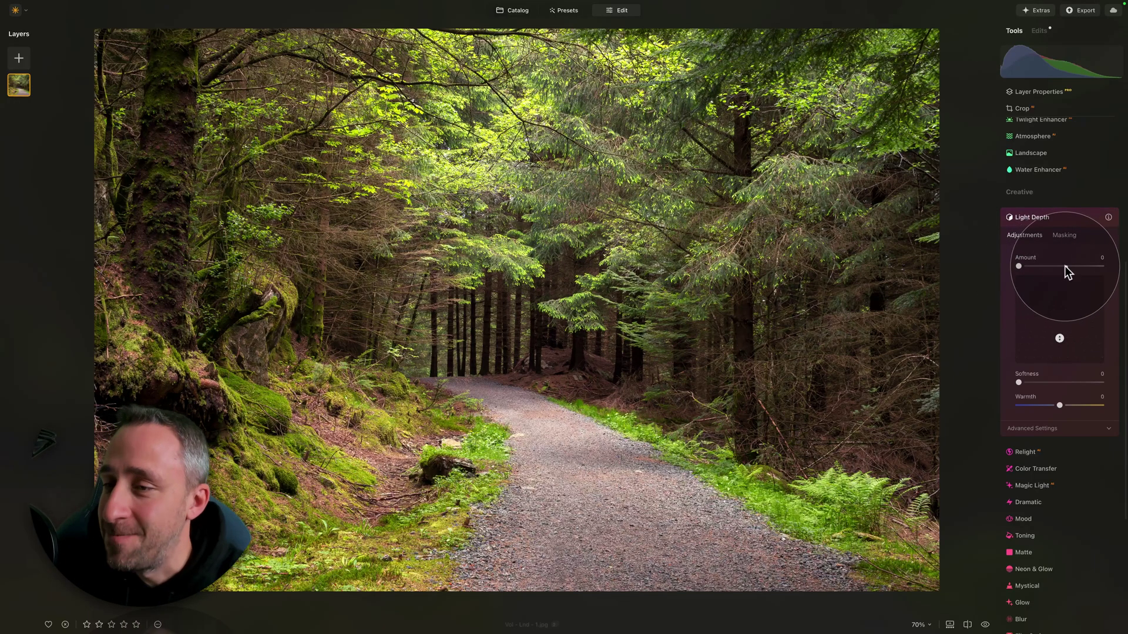
- Set the Light Depth Amount to 73 and reveal its Advanced Settings
left_click_drag(1022, 266, 1078, 267)
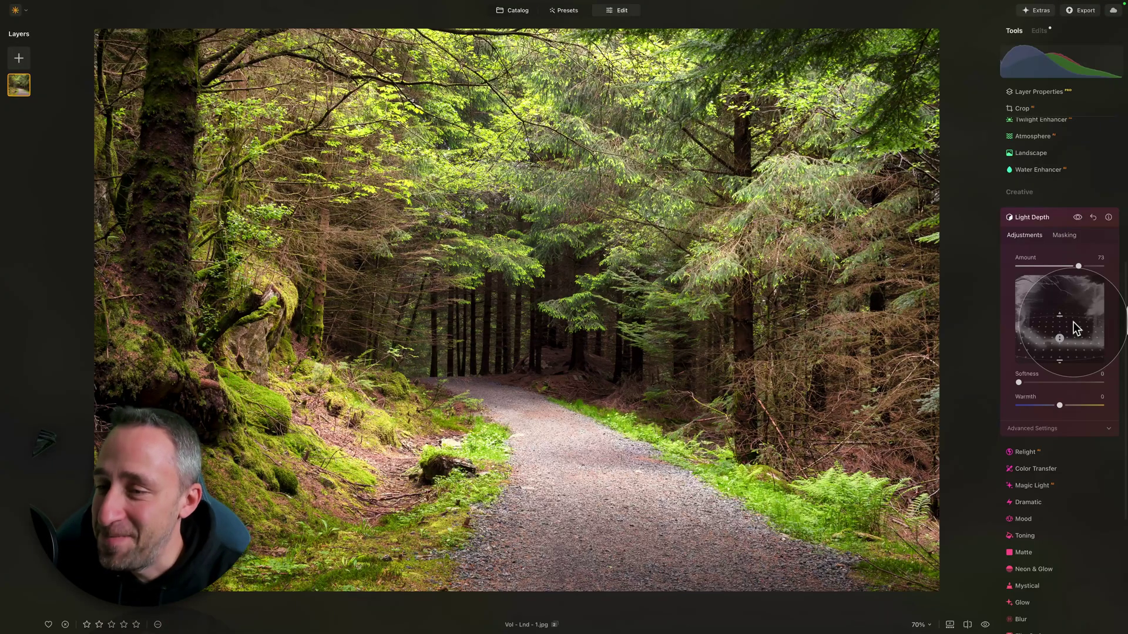
left_click(1040, 429)
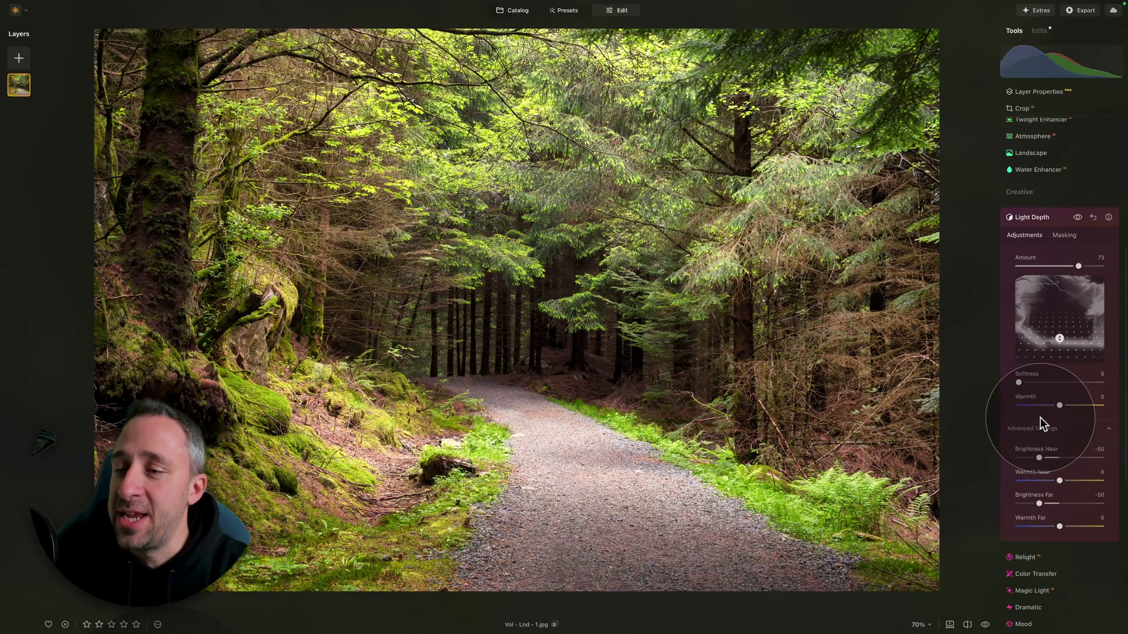
scroll(1040, 417, "down", 1)
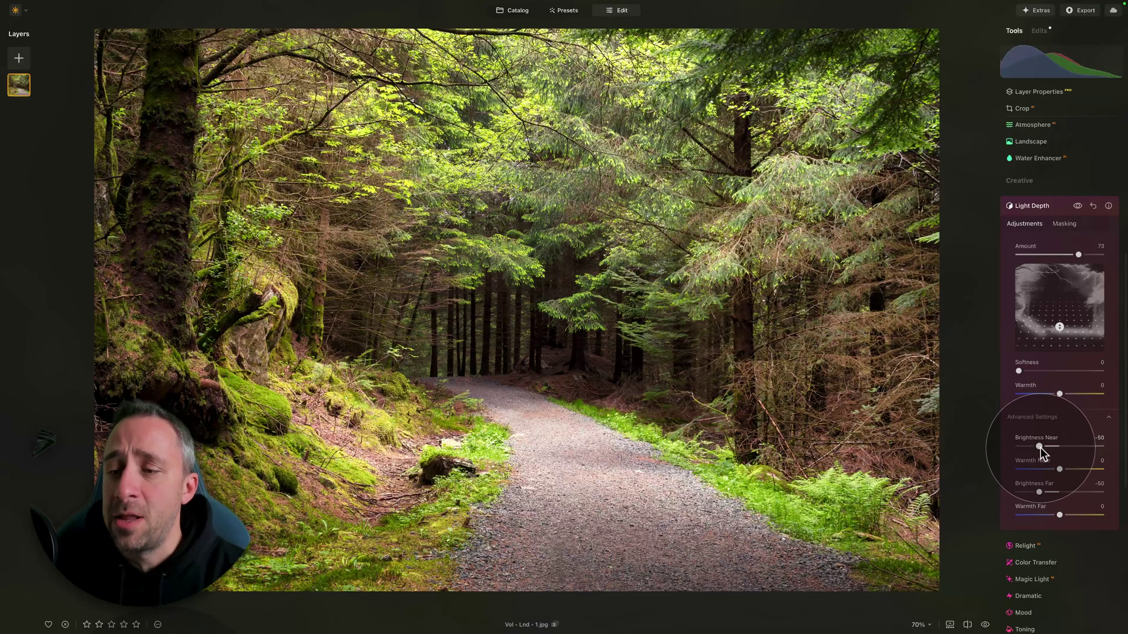
- Set Brightness Near and Far to -50, then try warmer and cooler near warmth before resetting it
mouse_move(1039, 447)
left_mouse_down()
mouse_move(1024, 447)
mouse_move(1059, 449)
mouse_move(1037, 448)
left_mouse_up()
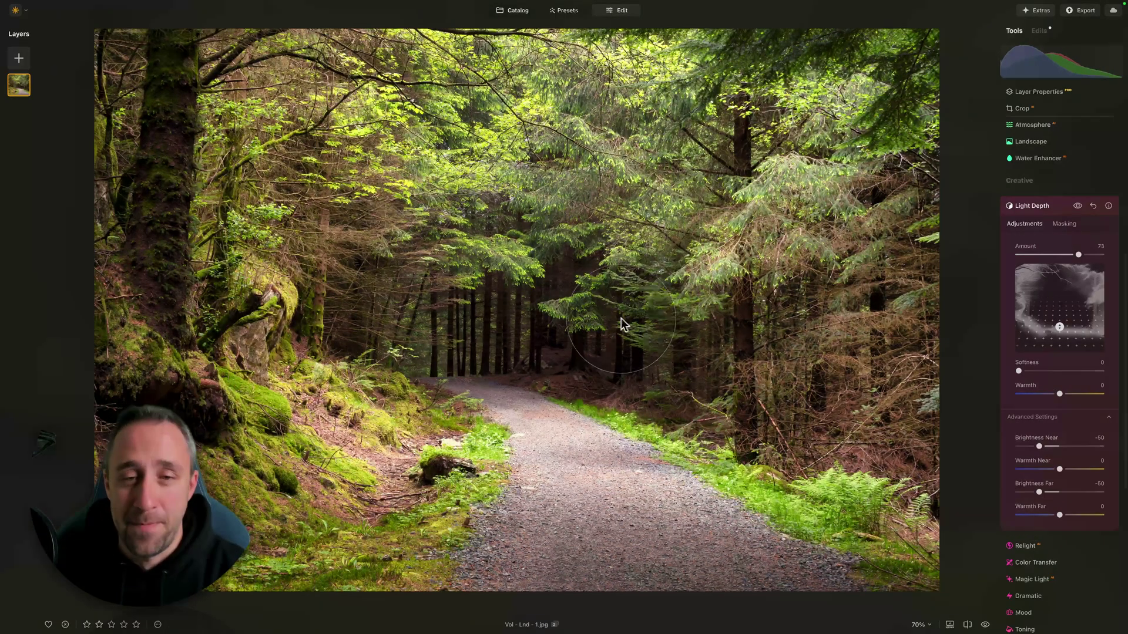
mouse_move(1038, 491)
left_mouse_down()
mouse_move(1022, 492)
mouse_move(1066, 497)
mouse_move(1038, 482)
left_mouse_up()
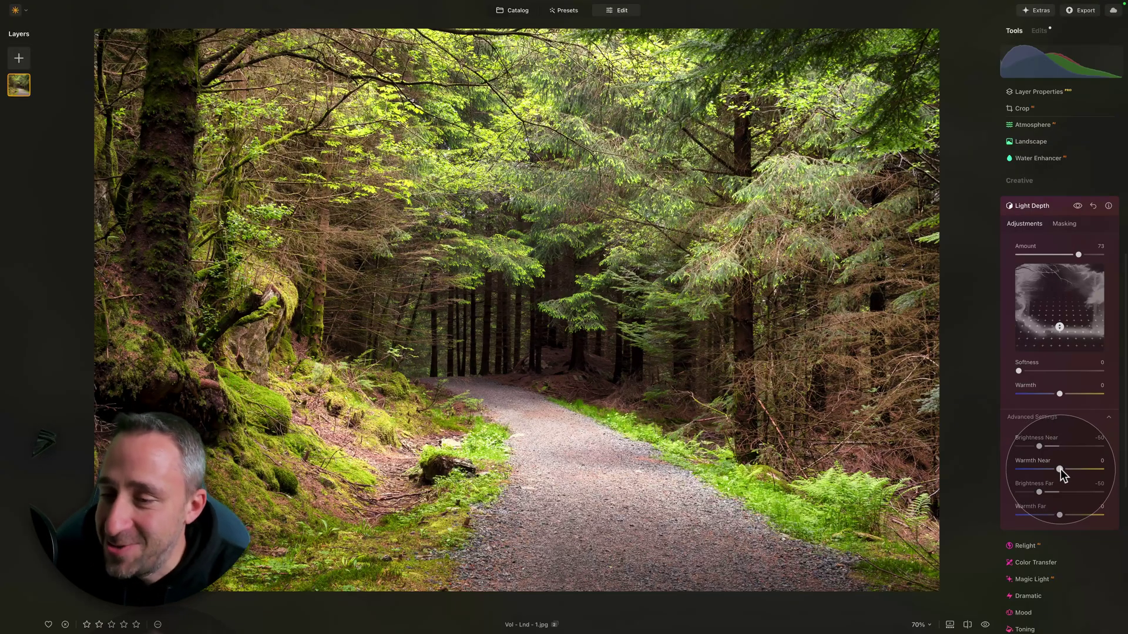
left_click_drag(1059, 469, 1085, 470)
double_click(1085, 470)
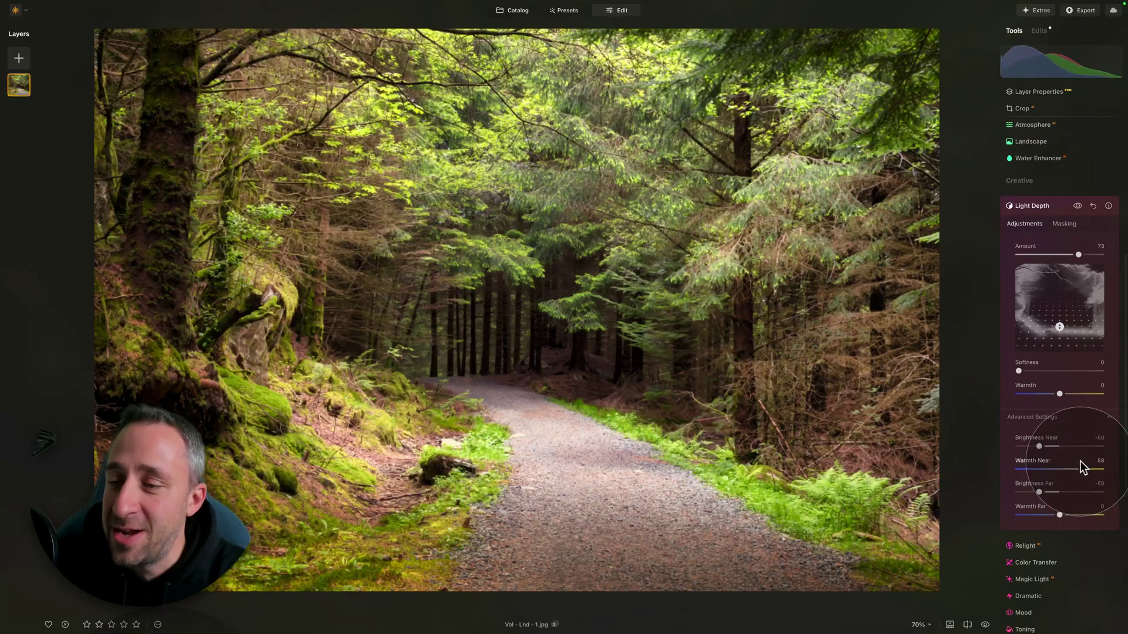
left_click(1027, 470)
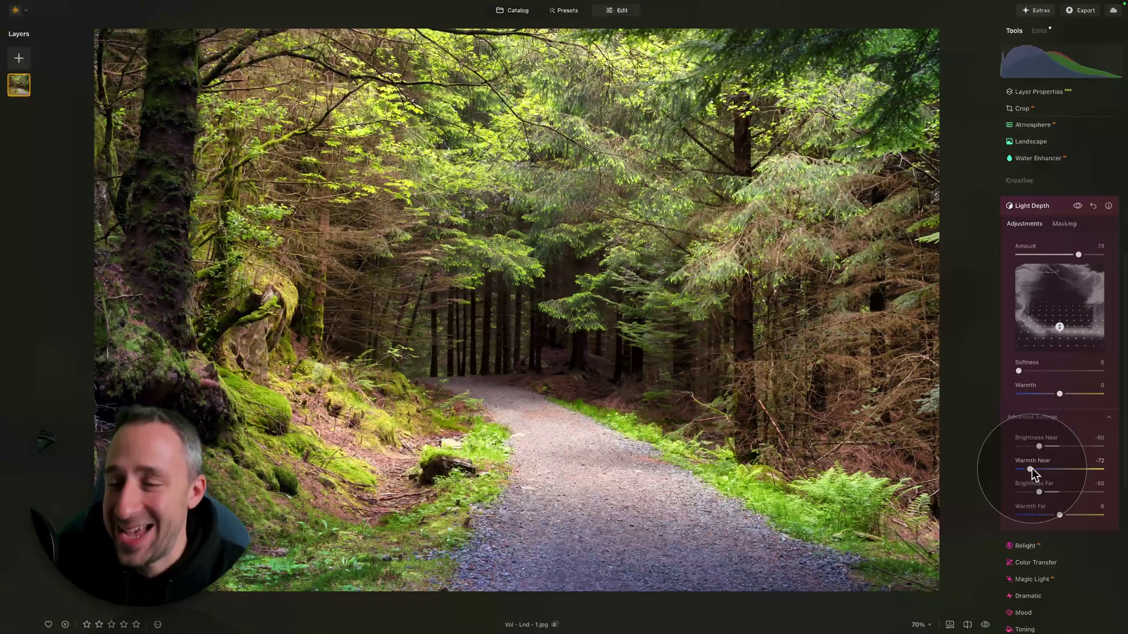
double_click(1035, 460)
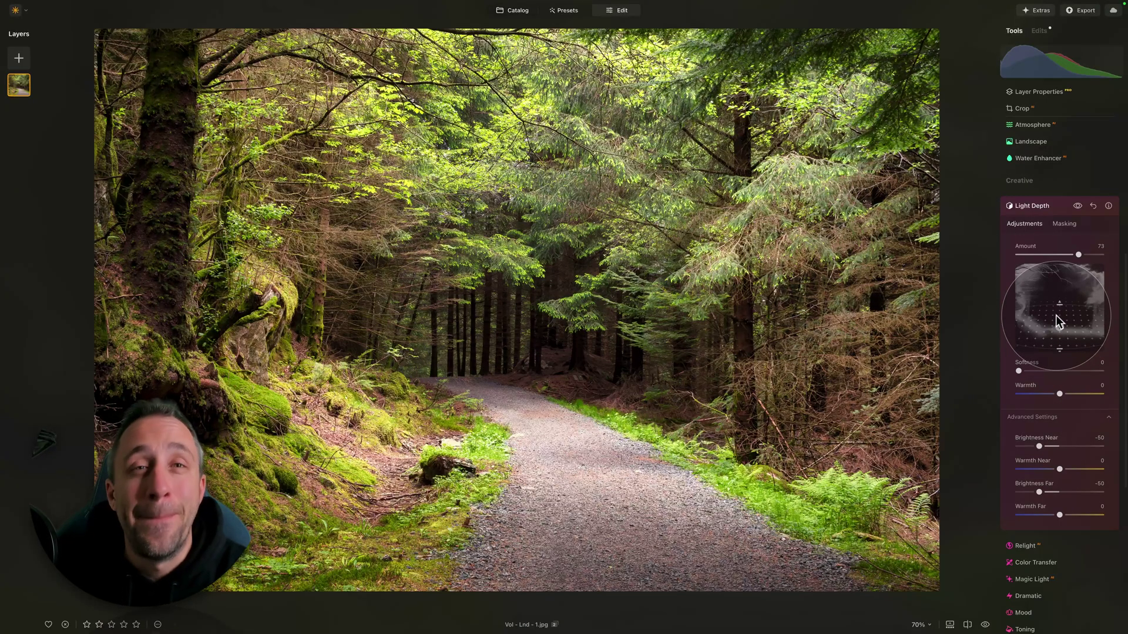
- Reposition the Light Depth map handles to move and narrow the lit depth band deeper into the scene
left_click_drag(1056, 316, 1060, 329)
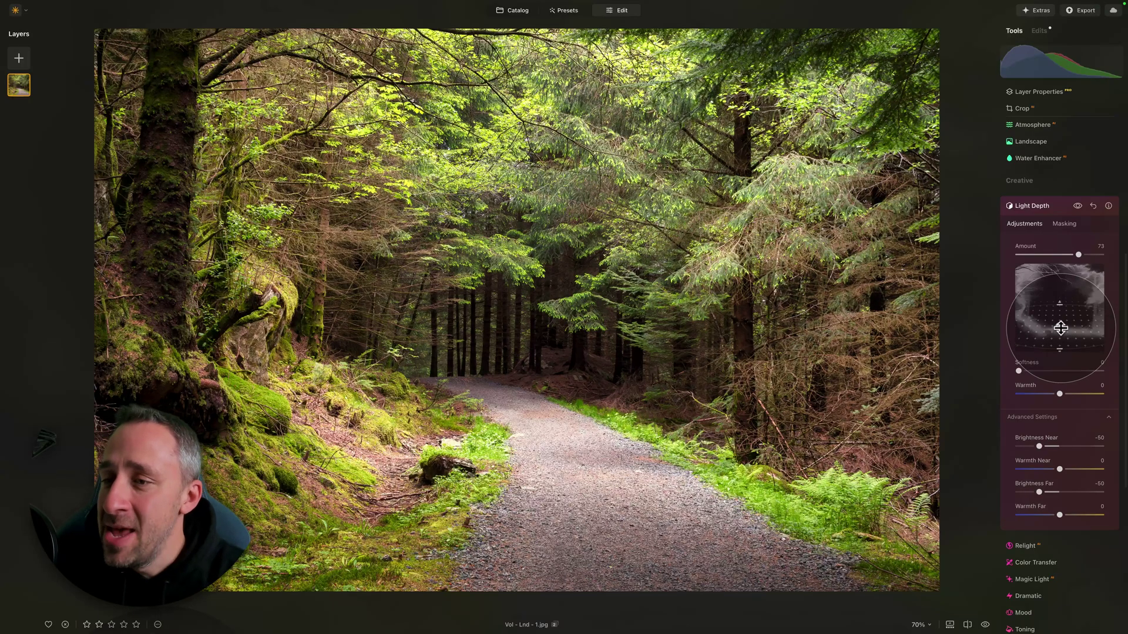
mouse_move(1060, 329)
left_mouse_down()
mouse_move(1057, 286)
mouse_move(1059, 328)
left_mouse_up()
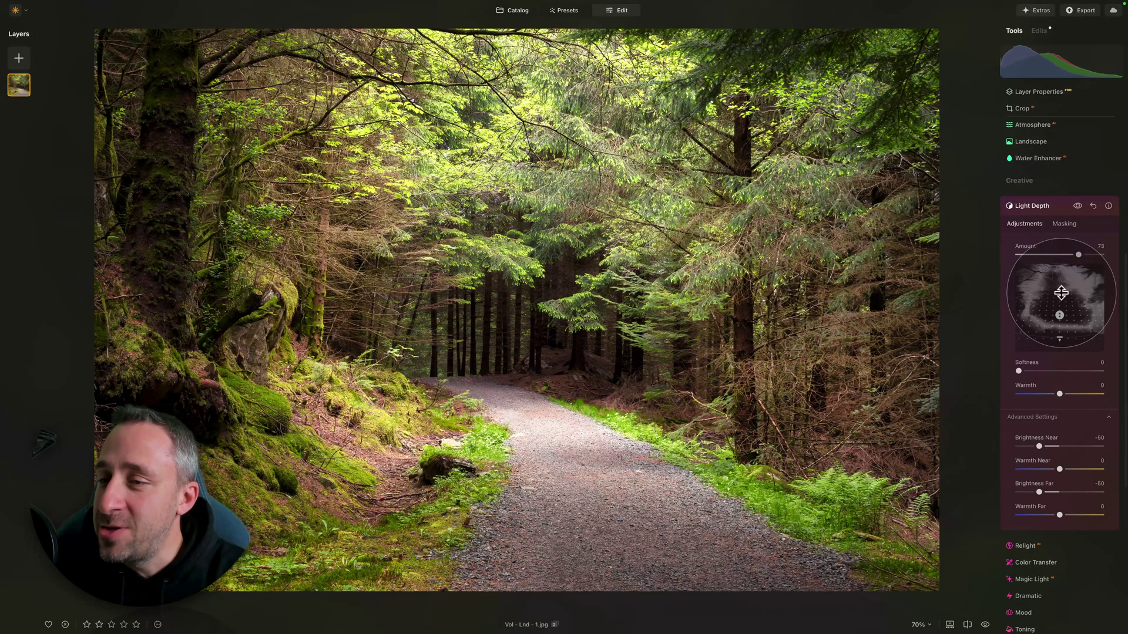
left_click_drag(1061, 293, 1062, 318)
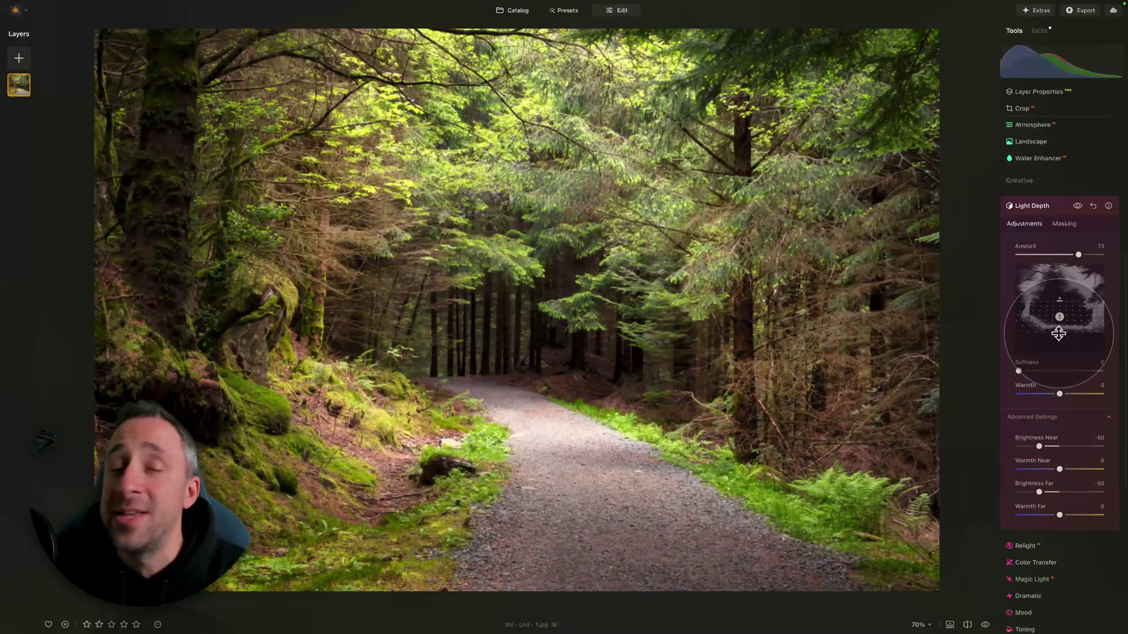
left_click_drag(1058, 331, 1059, 315)
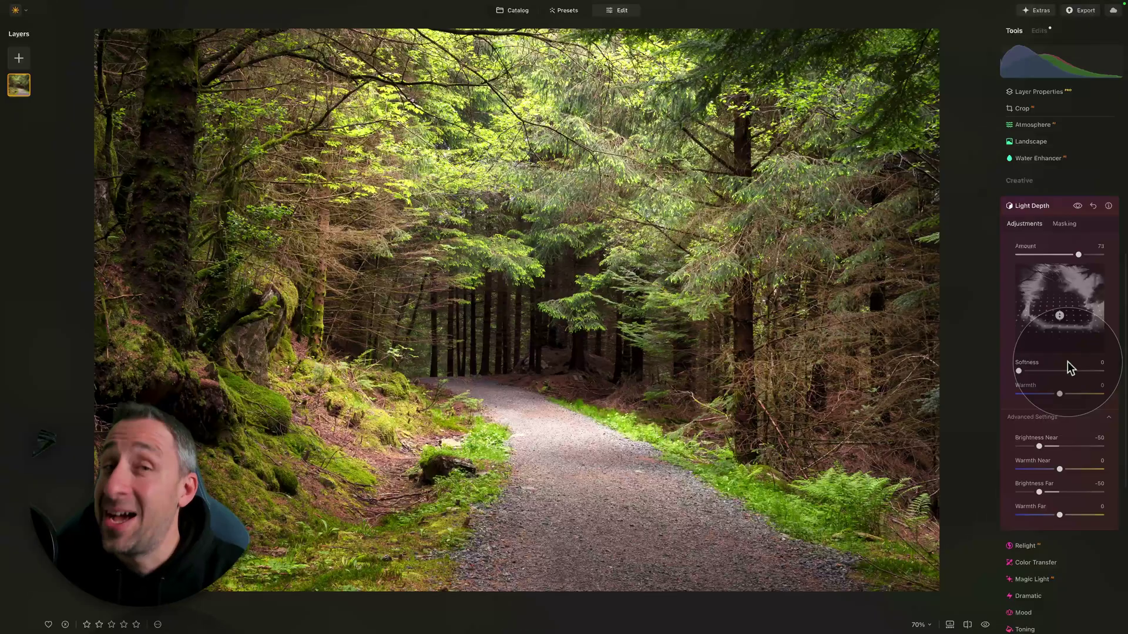
- Set Light Depth Softness to 57, Warmth to 23 and Amount to 80
left_click_drag(1018, 371, 1072, 370)
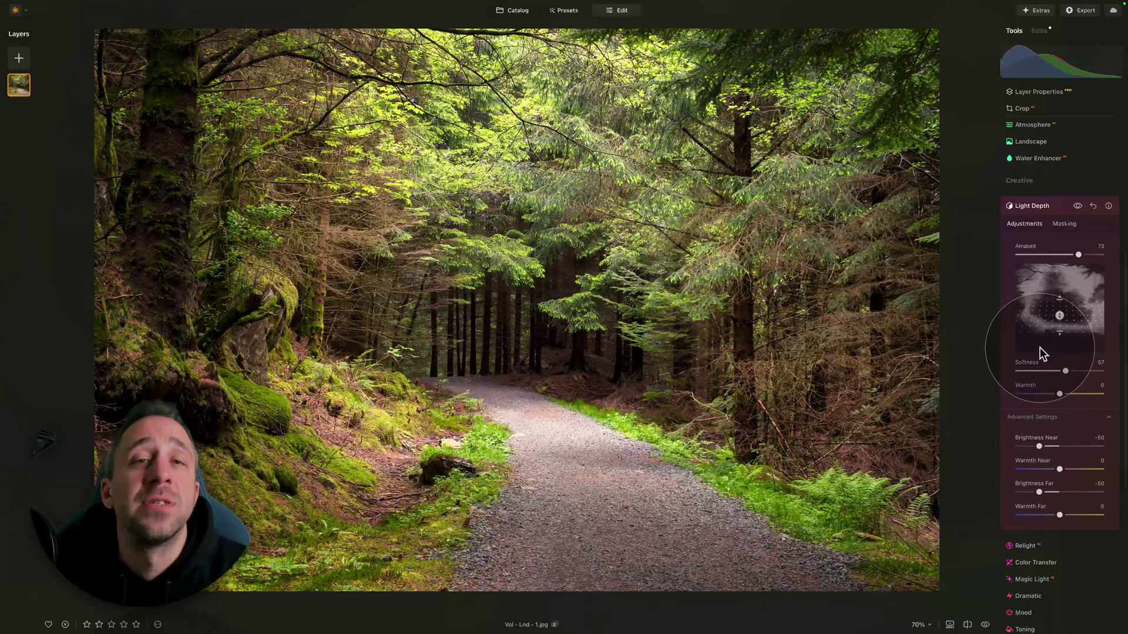
left_click_drag(1059, 393, 1076, 394)
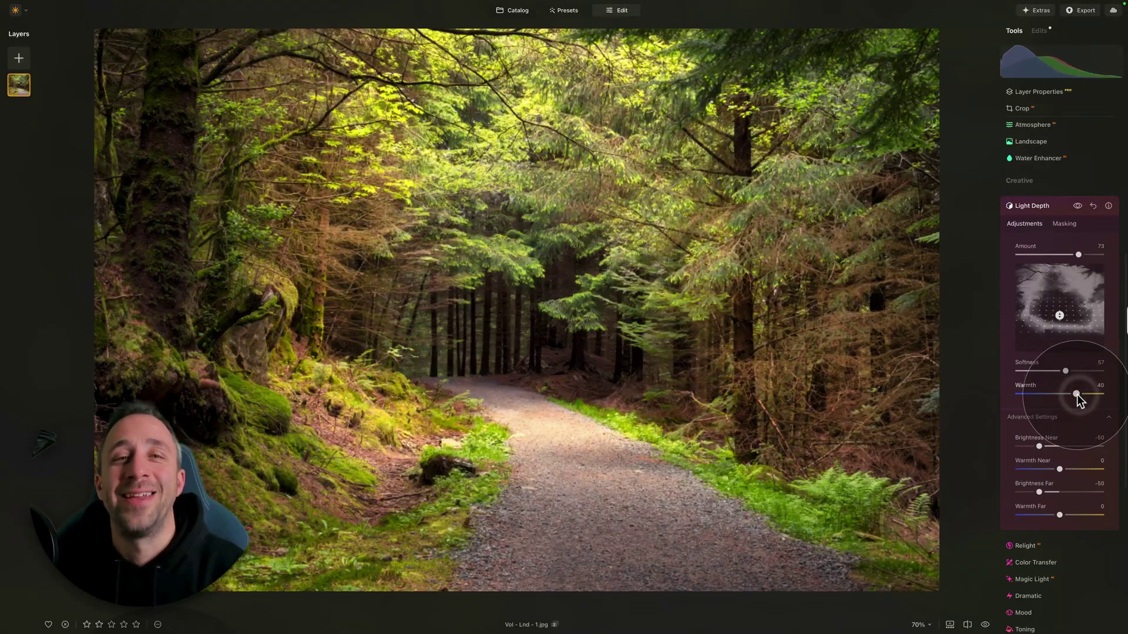
left_click(1039, 394)
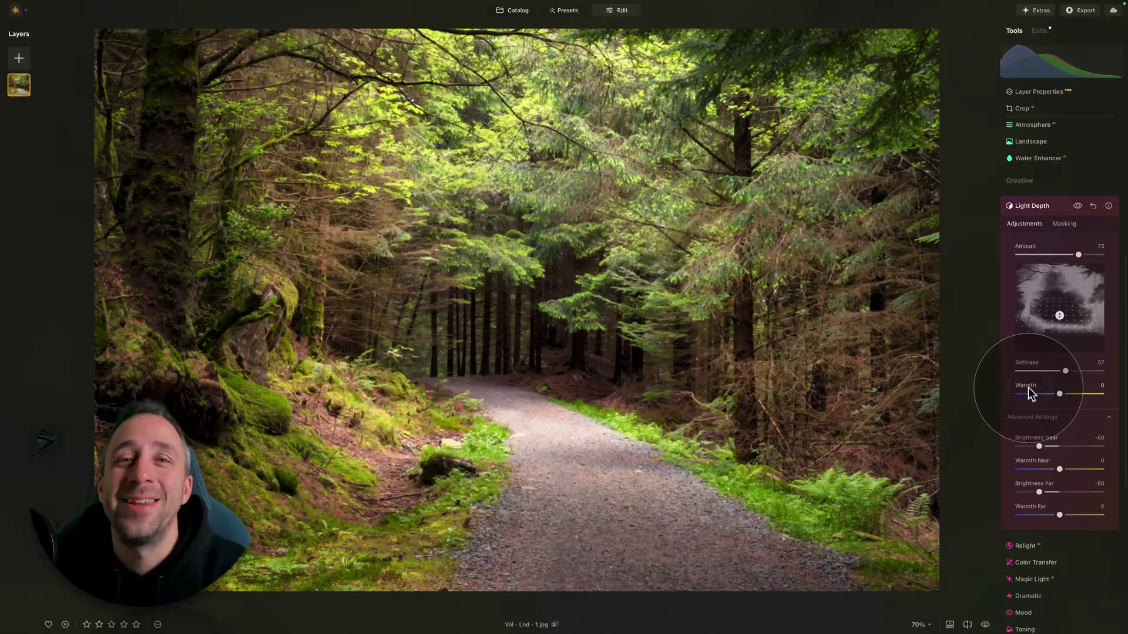
left_click_drag(1029, 390, 1069, 393)
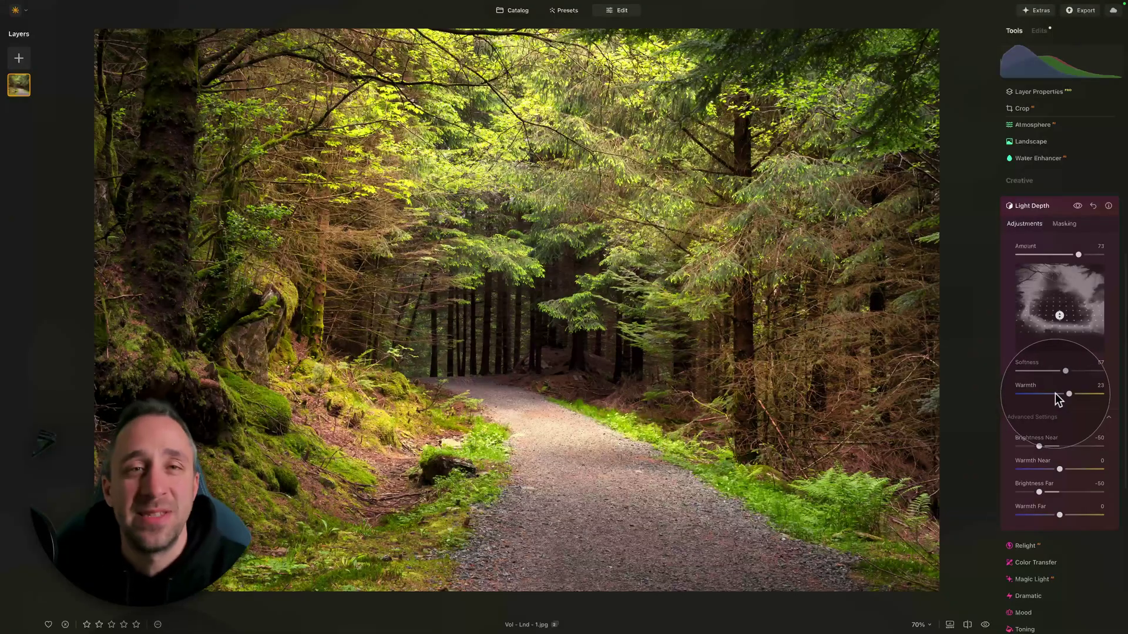
left_click_drag(1078, 255, 1094, 257)
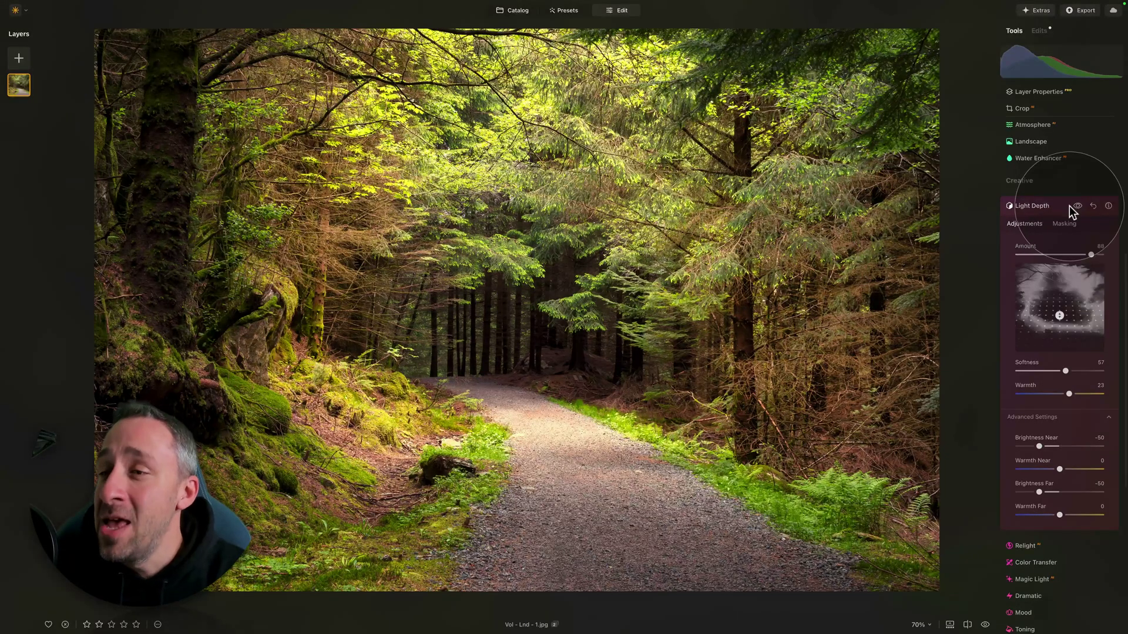
- Switch Light Depth to its Masking options
left_click(1064, 224)
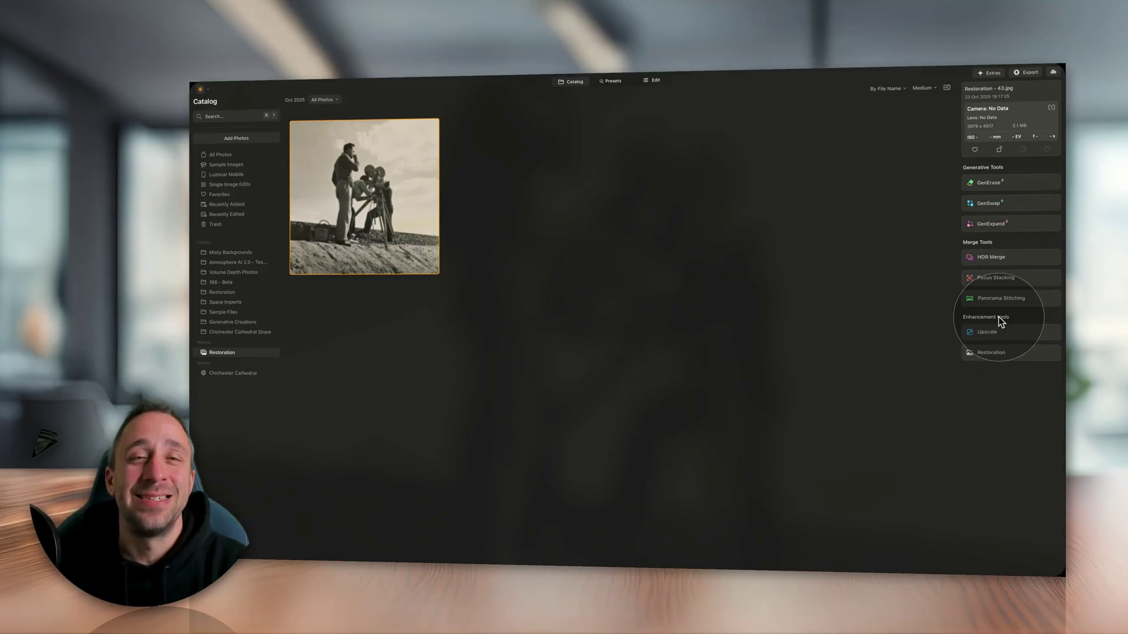
- Run Full restoration with colorization on the old film-crew photo, producing 43_Restored_Restored.jpg
left_click(994, 353)
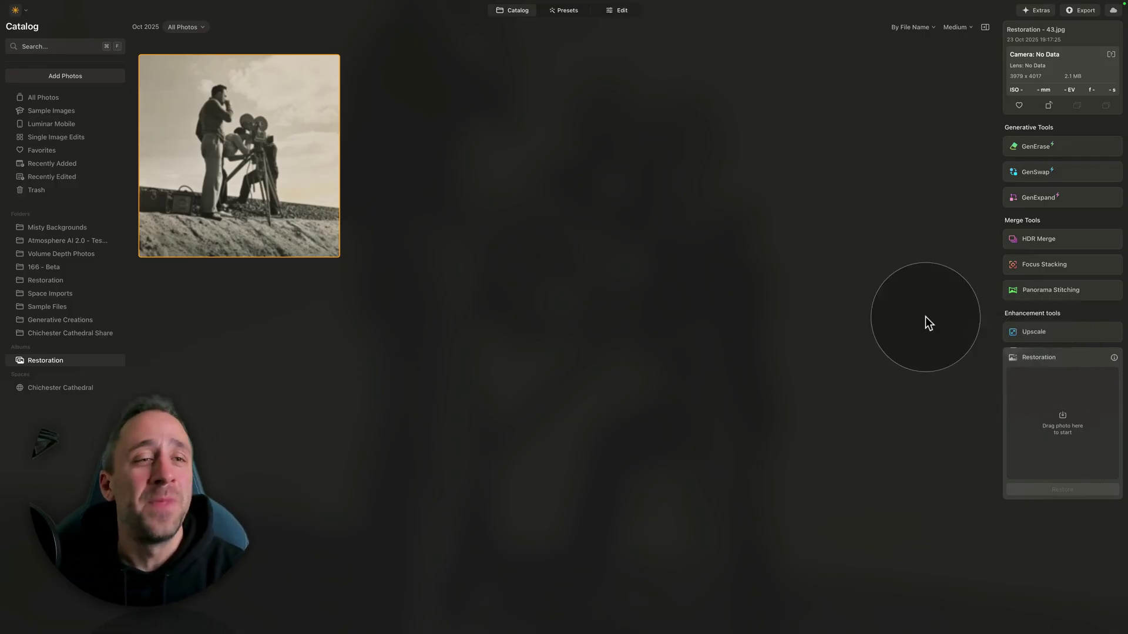
left_click_drag(298, 141, 1100, 431)
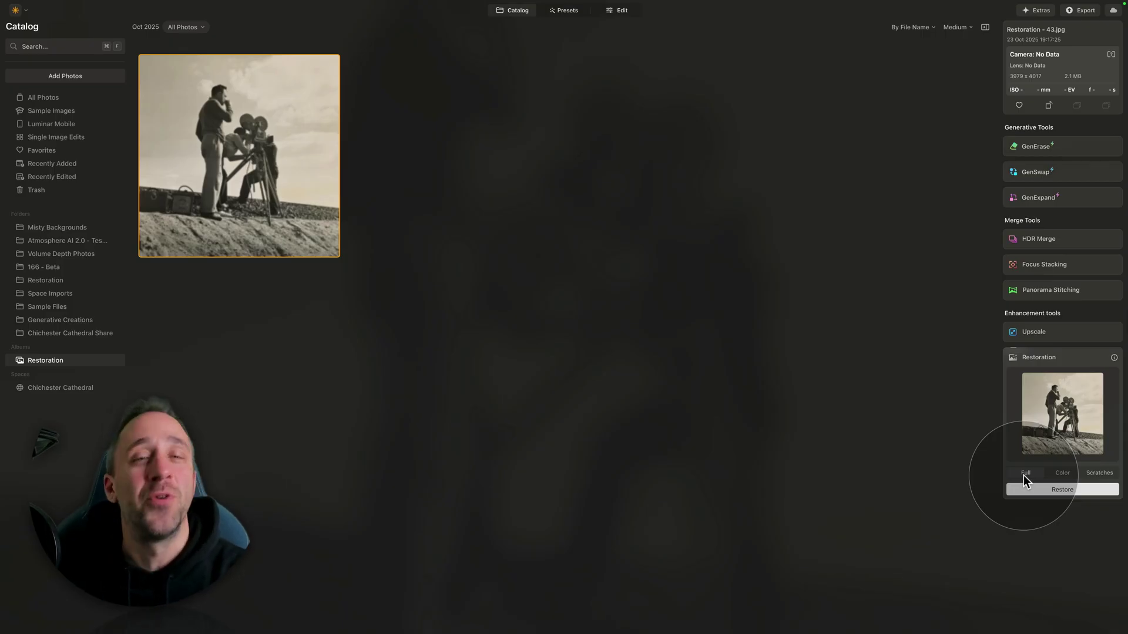
left_click(1024, 473)
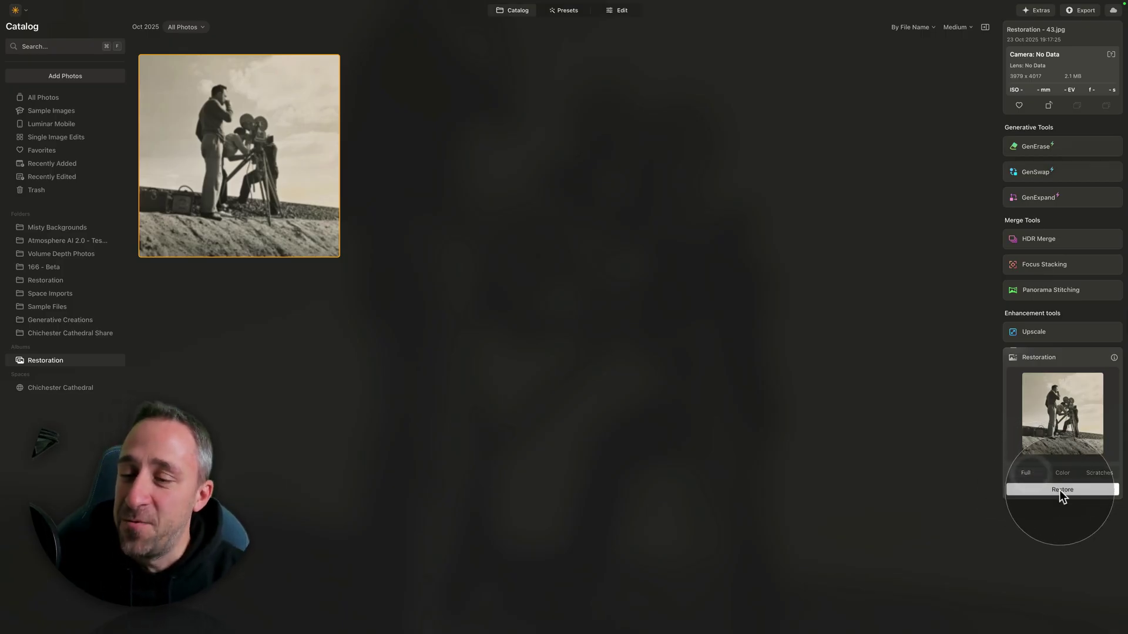
left_click(1059, 490)
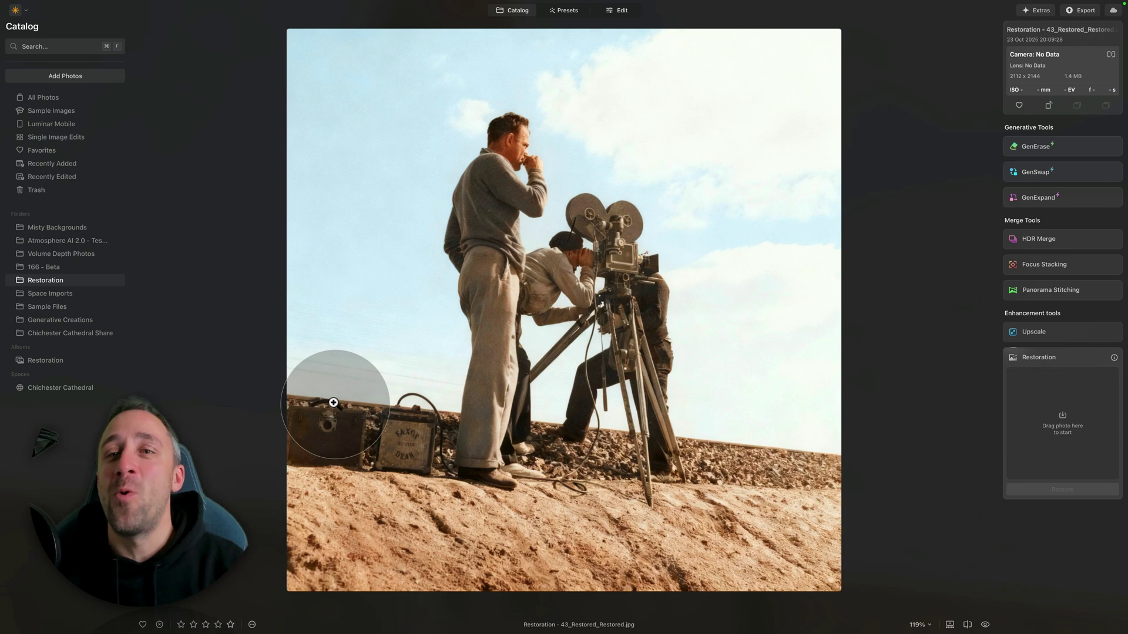
- Open the colorized restored film-crew photo in the Edit workspace
left_click(623, 14)
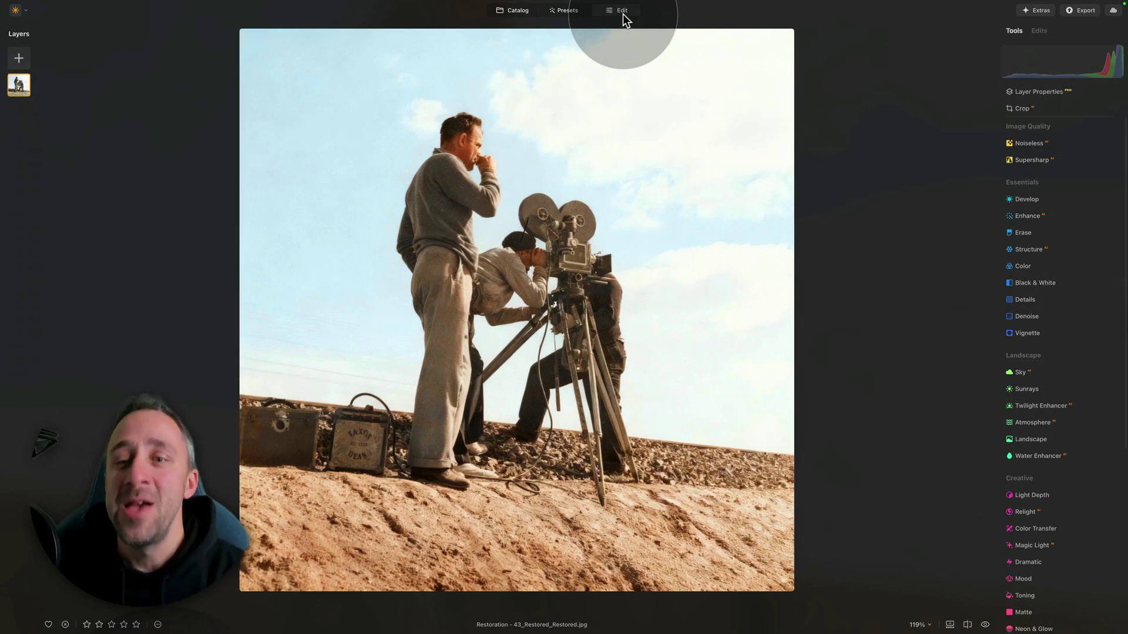